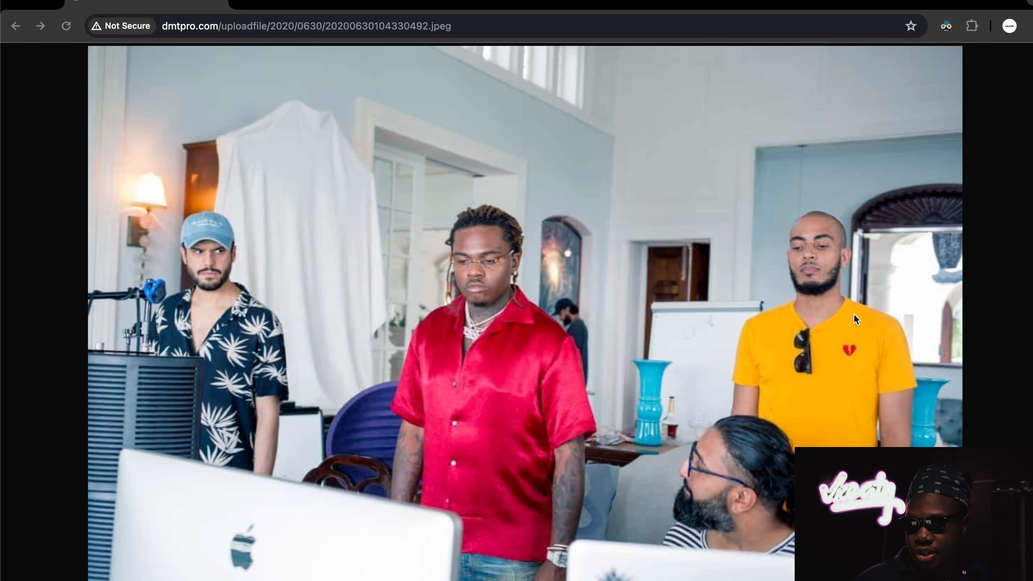
# Step: Switch to Pro Tools and set the bass// track's Decapitator to style P, trying E, N and T on the way
pyautogui.click(484, 574)
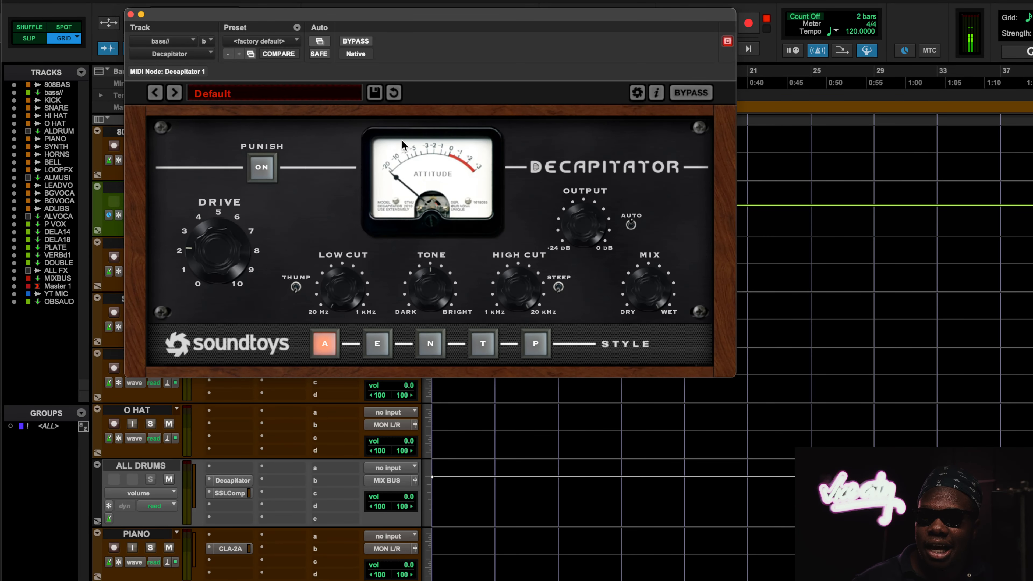
pyautogui.click(130, 15)
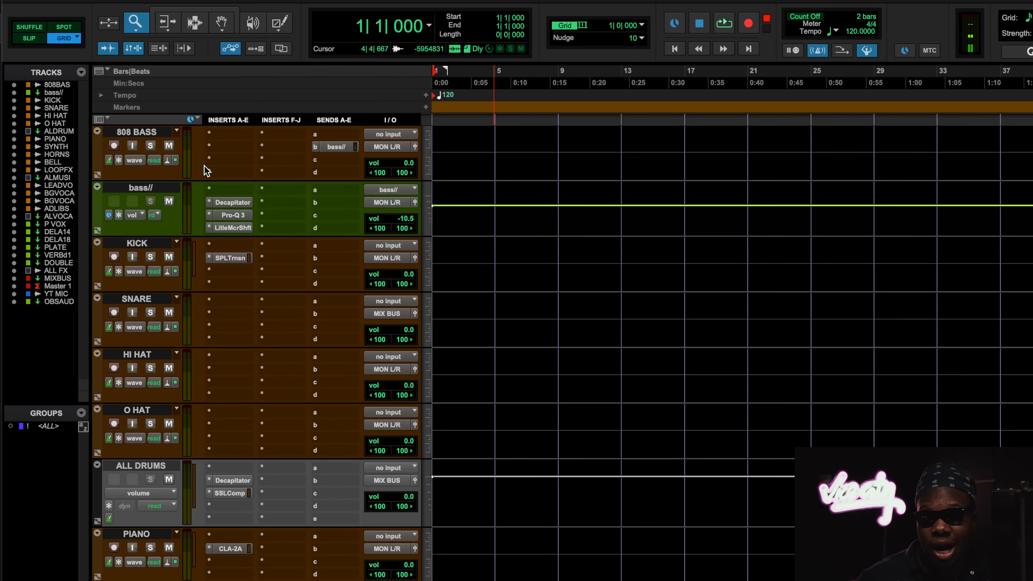
pyautogui.click(233, 202)
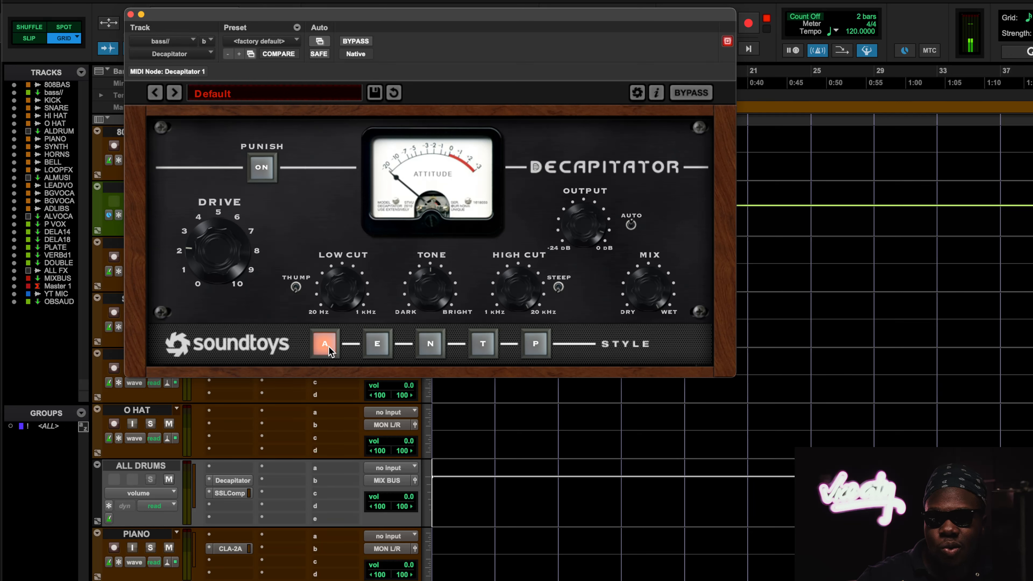
pyautogui.click(377, 345)
pyautogui.click(432, 345)
pyautogui.click(483, 345)
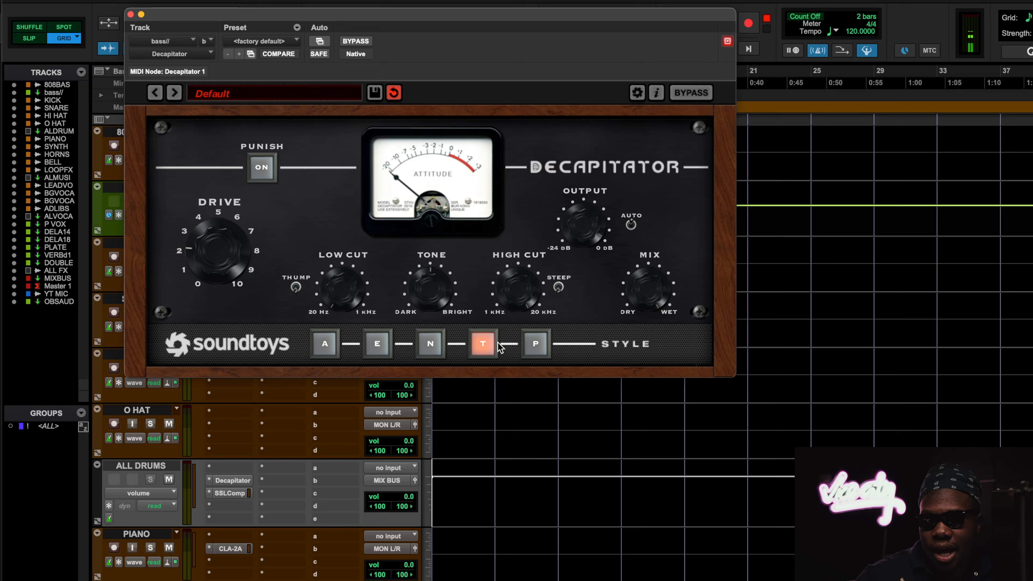
pyautogui.click(541, 344)
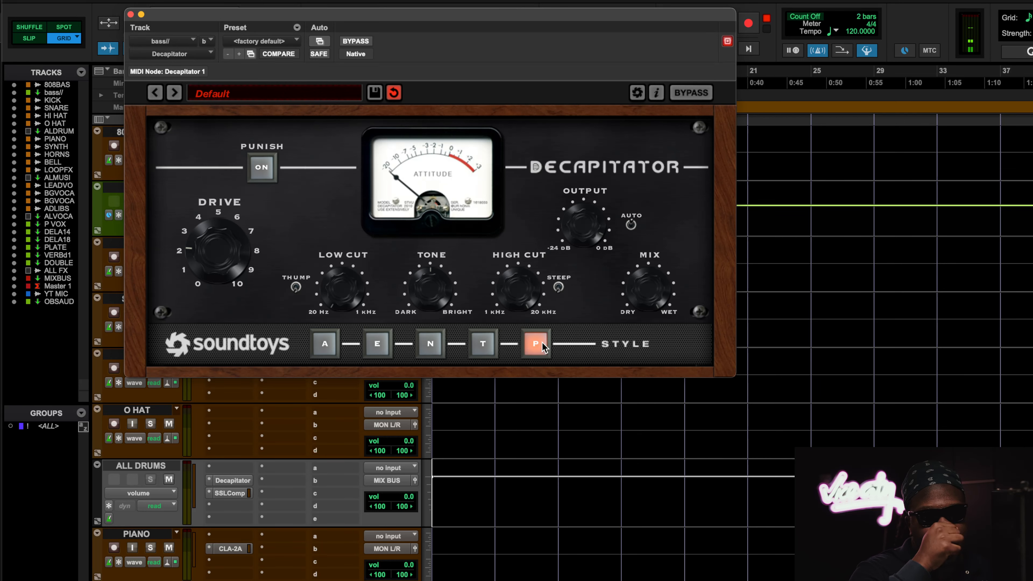
pyautogui.click(131, 14)
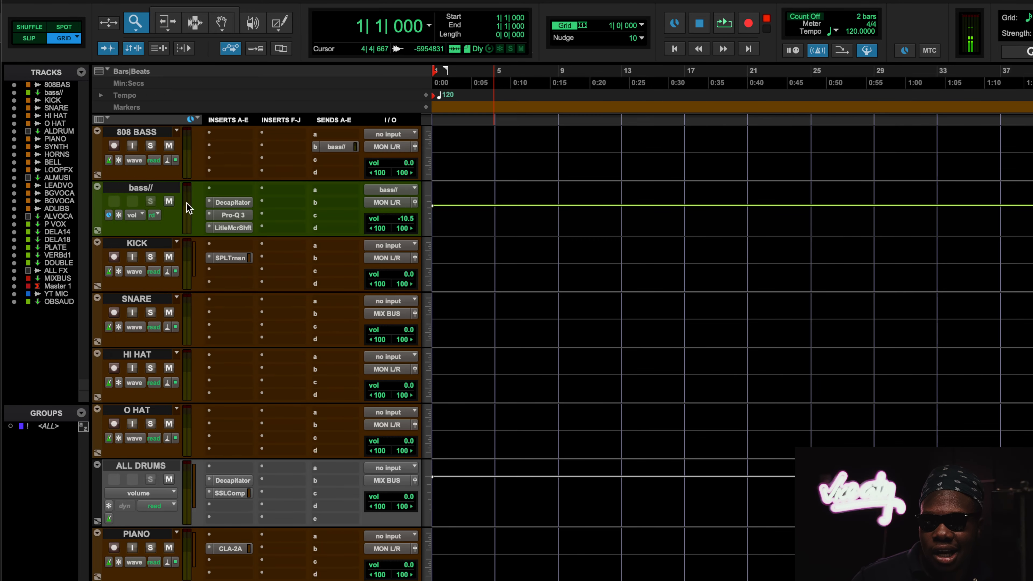
# Step: Inspect the settings of the Decapitator, Pro-Q 3 and Little MicroShift inserts on the bass// track
pyautogui.click(234, 203)
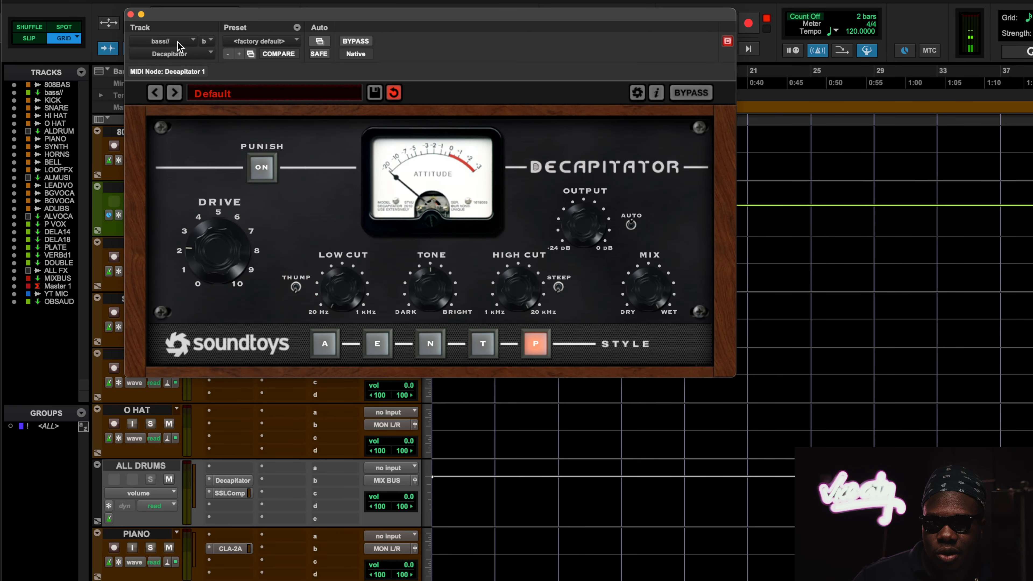
pyautogui.click(227, 204)
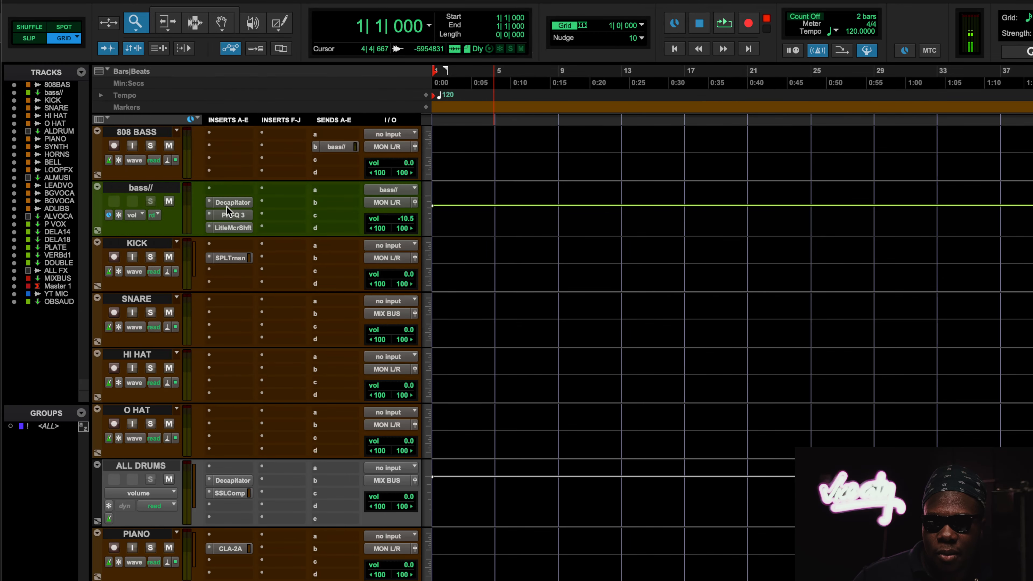
pyautogui.click(229, 215)
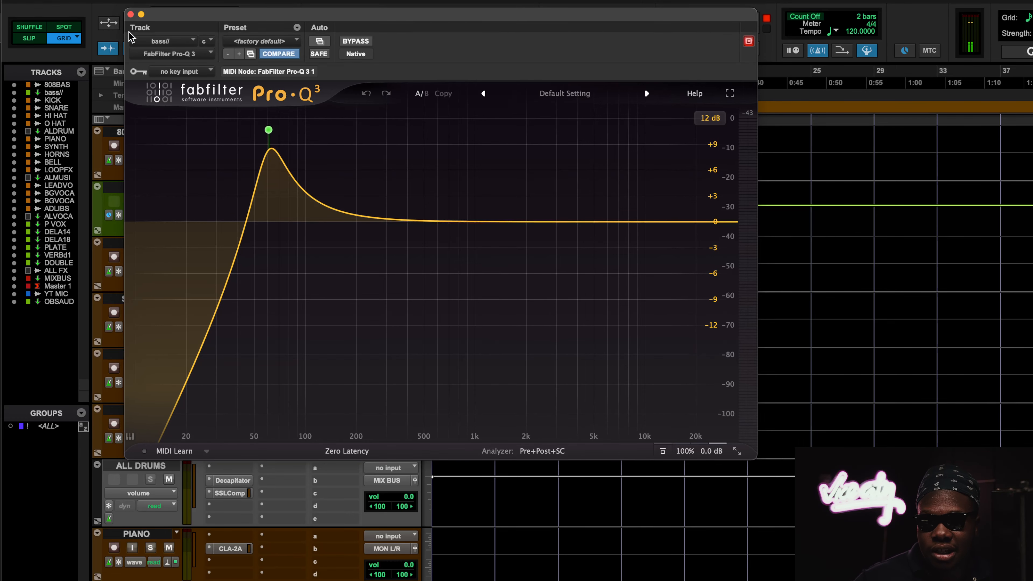
pyautogui.click(130, 14)
pyautogui.click(230, 228)
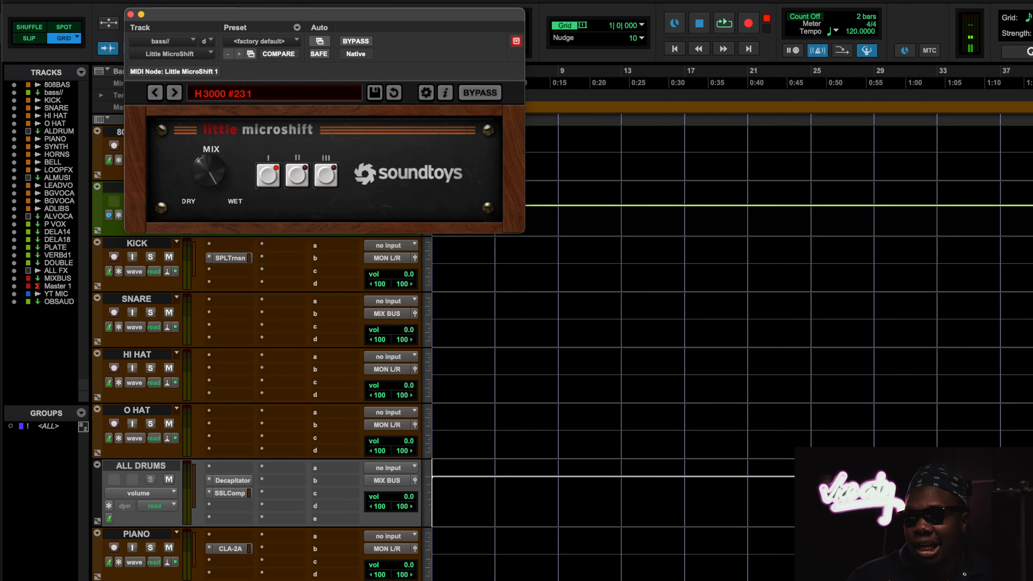
pyautogui.click(131, 15)
# Step: Inspect the SPL Transient Designer Plus settings on the KICK track
pyautogui.click(219, 259)
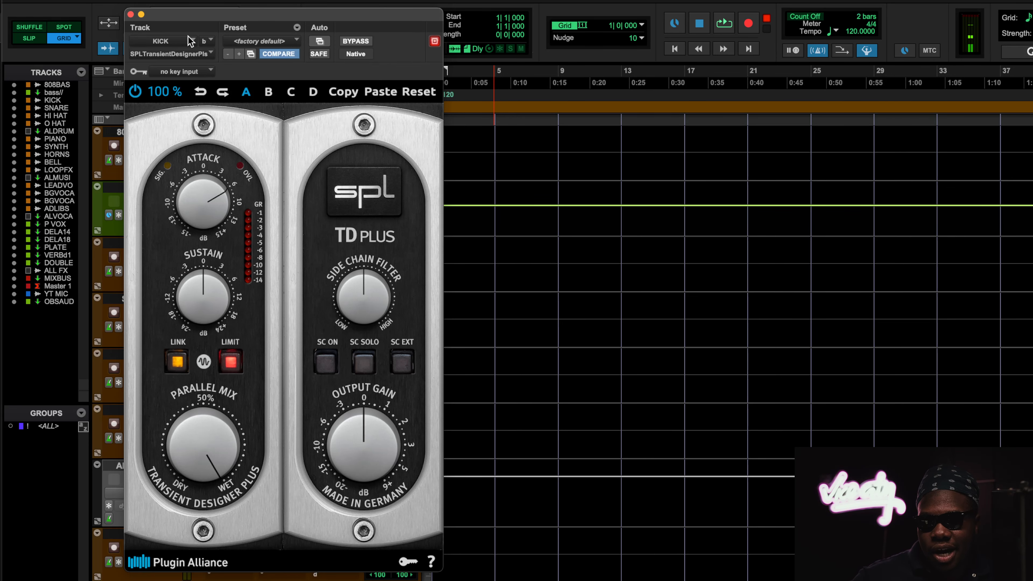
pyautogui.click(130, 15)
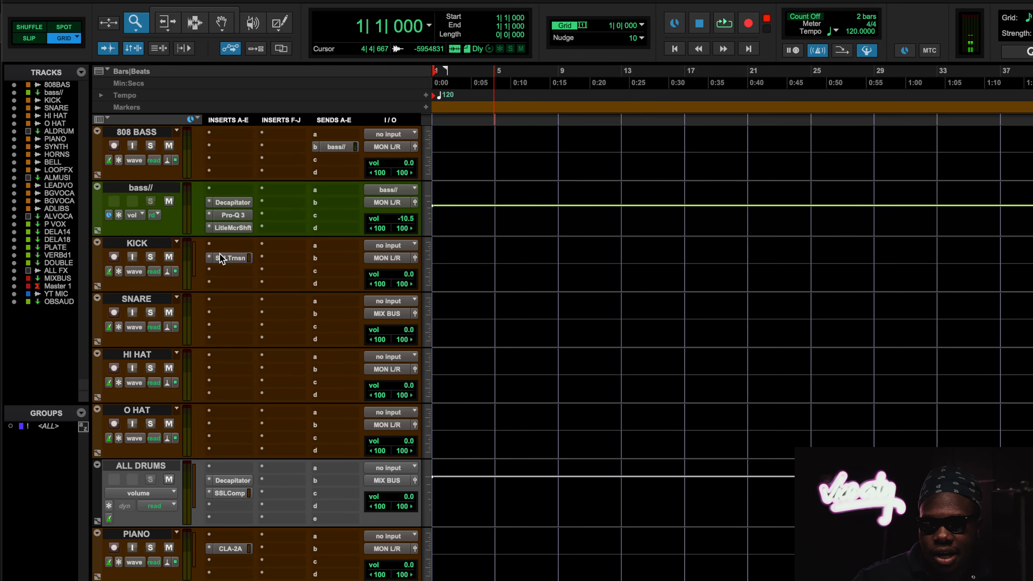
pyautogui.scroll(-3, 265, 331)
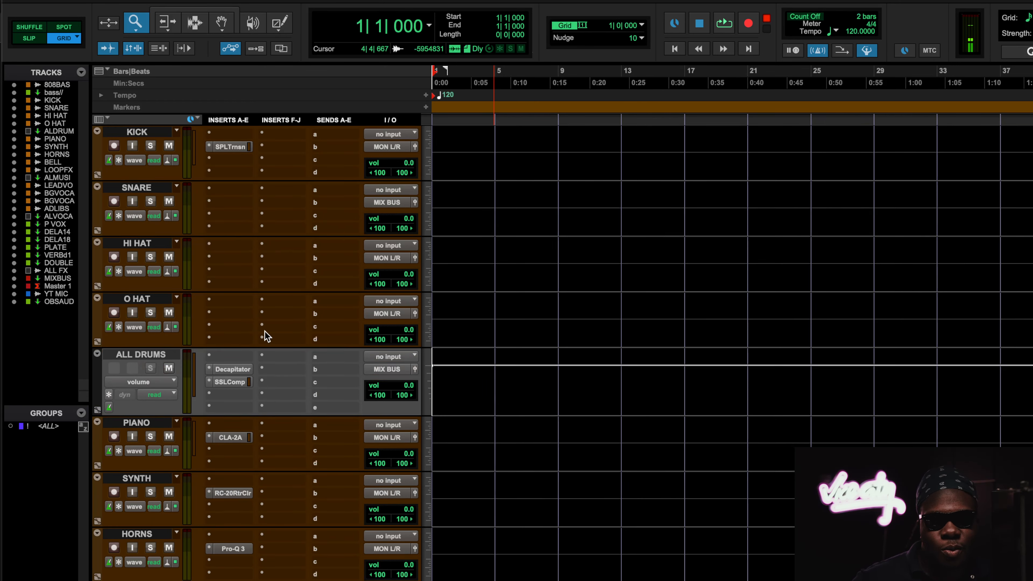
pyautogui.scroll(3, 264, 331)
pyautogui.hscroll(1, 264, 331)
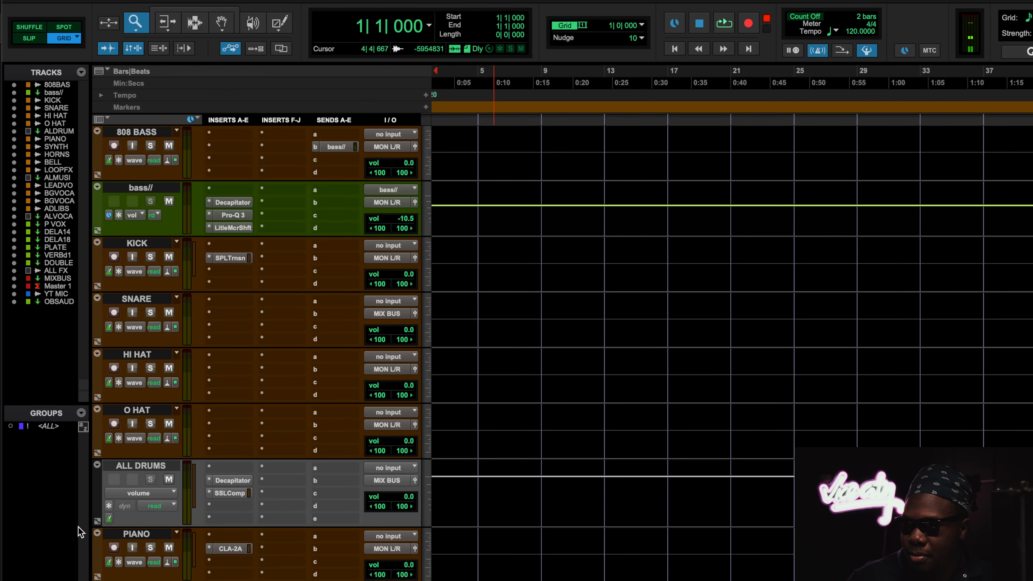
# Step: Review the Decapitator and SSLComp inserts on the ALL DRUMS track, including the compressor's ratio
pyautogui.scroll(-1, 262, 437)
pyautogui.click(231, 425)
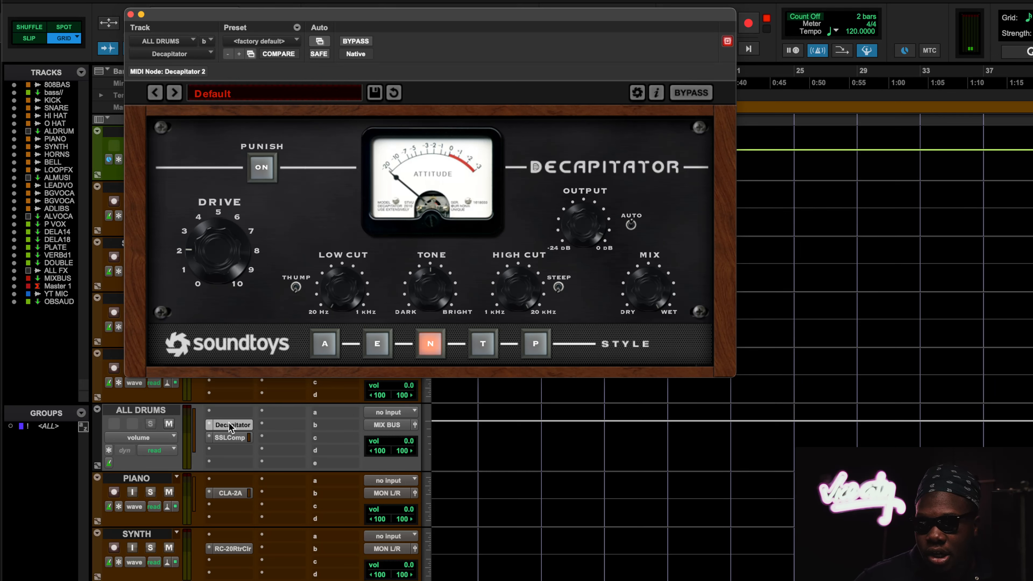
pyautogui.click(229, 438)
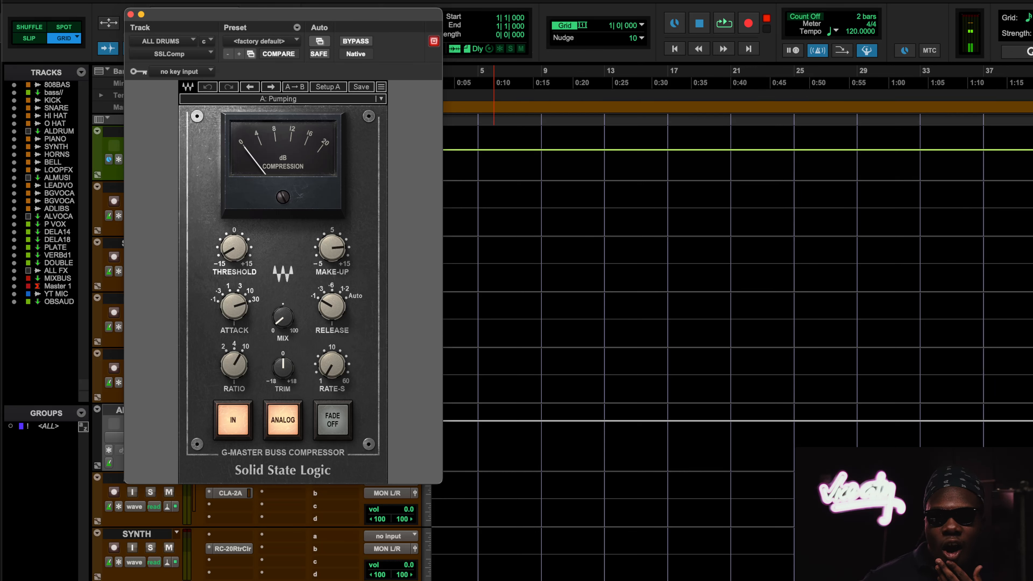
pyautogui.click(234, 361)
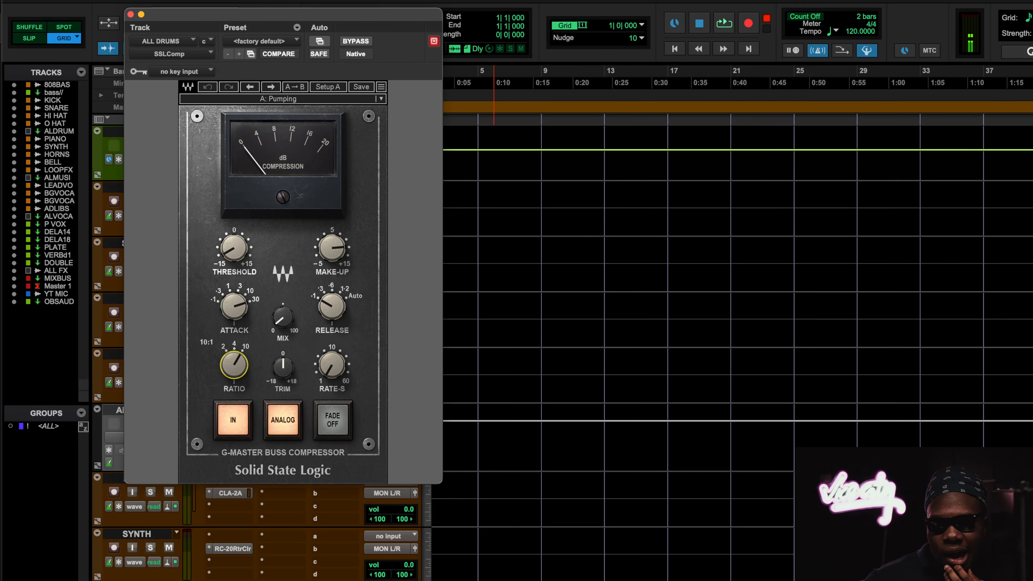
pyautogui.moveTo(234, 361); pyautogui.dragTo(234, 361)
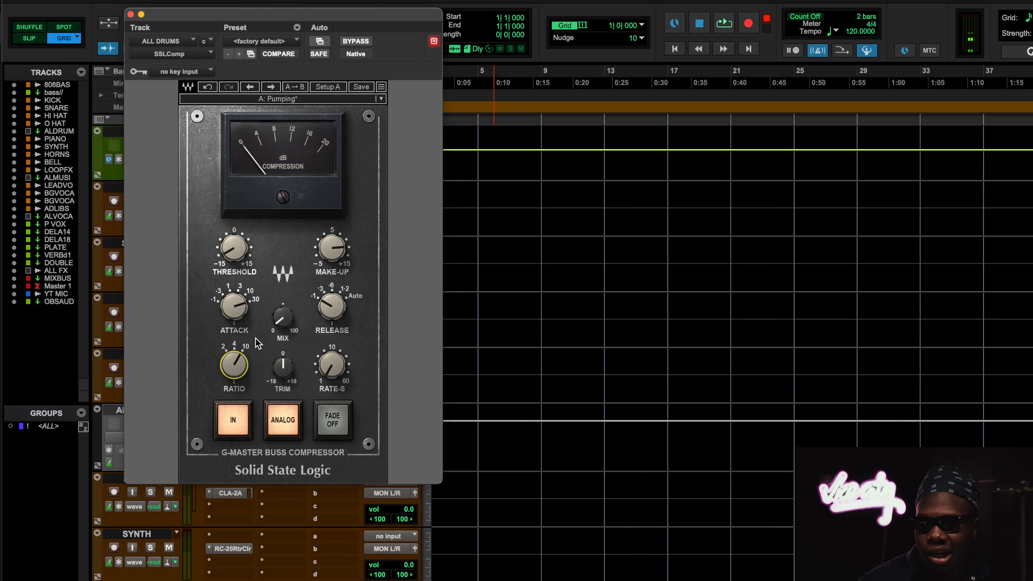
pyautogui.click(129, 15)
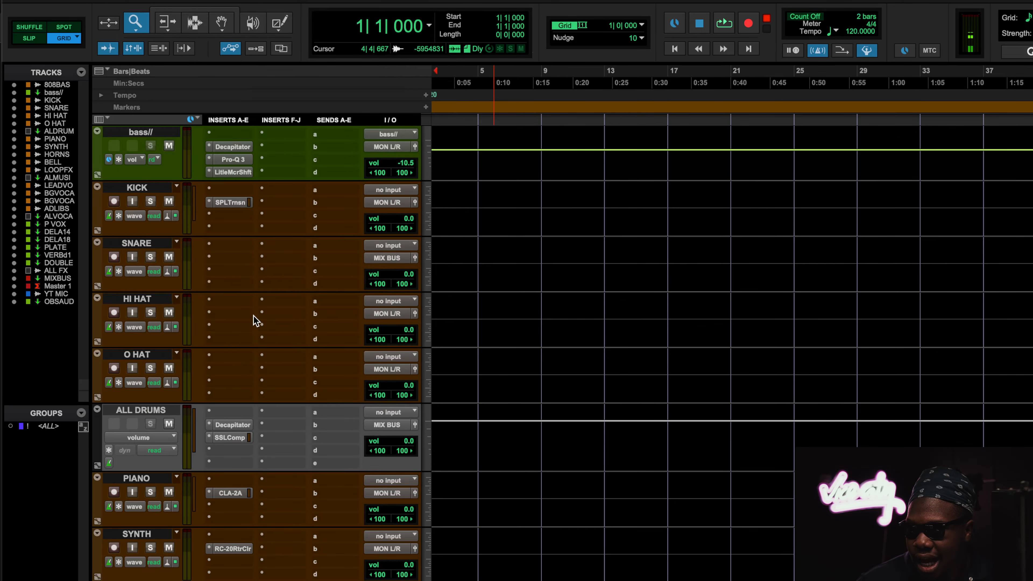
# Step: Enable the Digital module in the SYNTH track's RC-20 Retro Color, with Rate and Bits both at 100 %
pyautogui.scroll(-5, 253, 316)
pyautogui.scroll(-4, 246, 380)
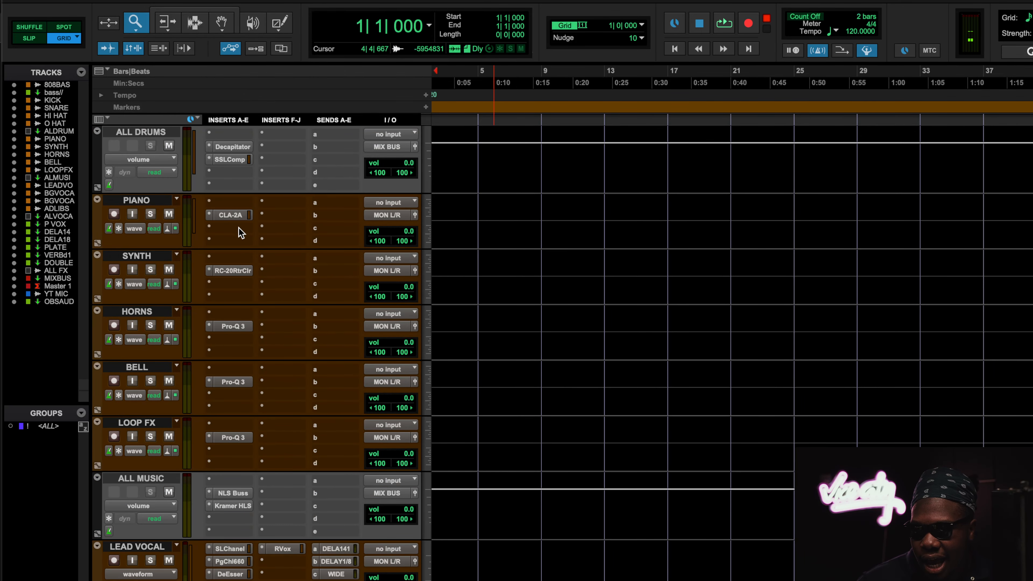
pyautogui.click(237, 271)
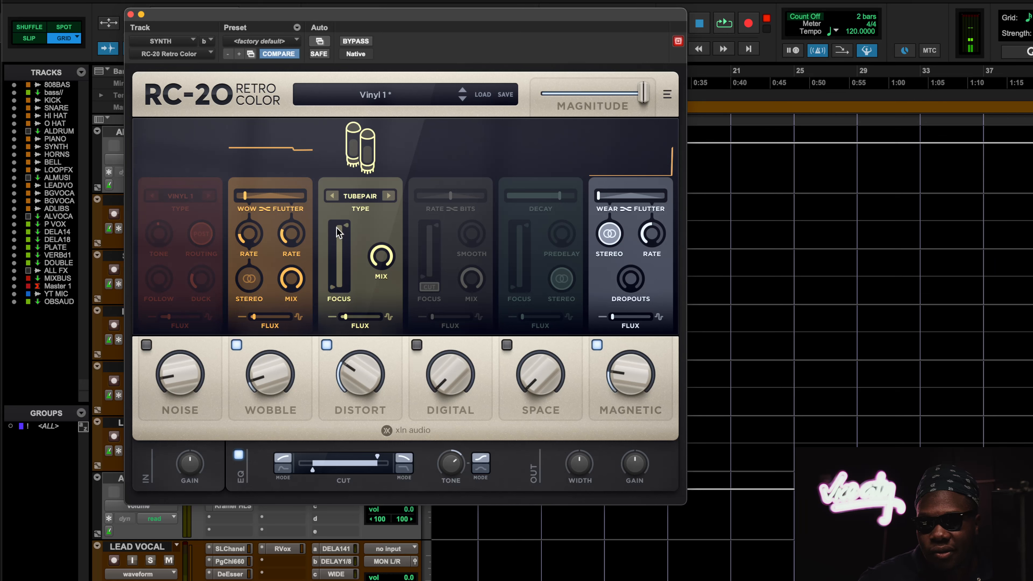
pyautogui.click(436, 199)
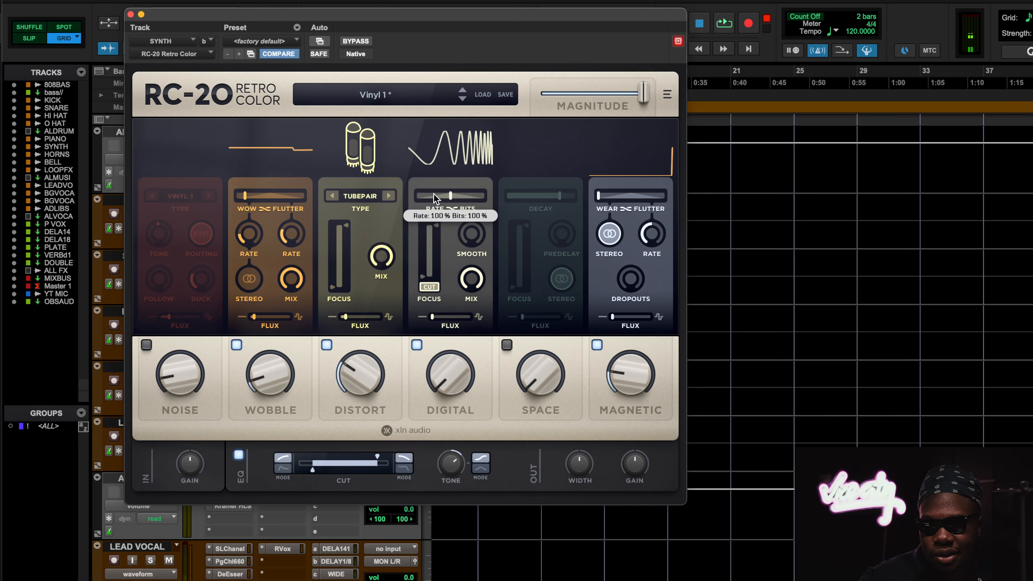
pyautogui.moveTo(450, 195); pyautogui.dragTo(451, 198)
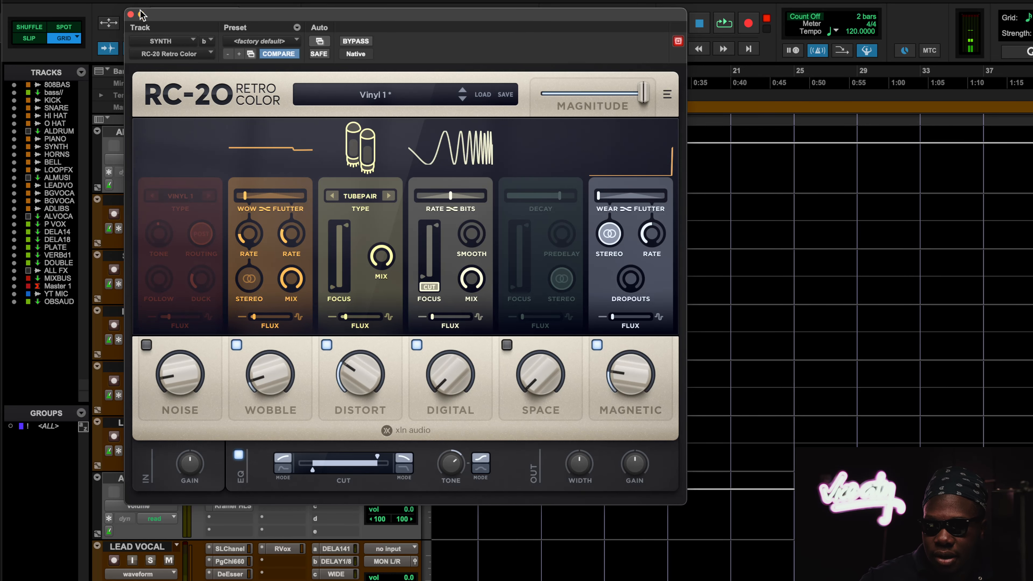
pyautogui.click(131, 15)
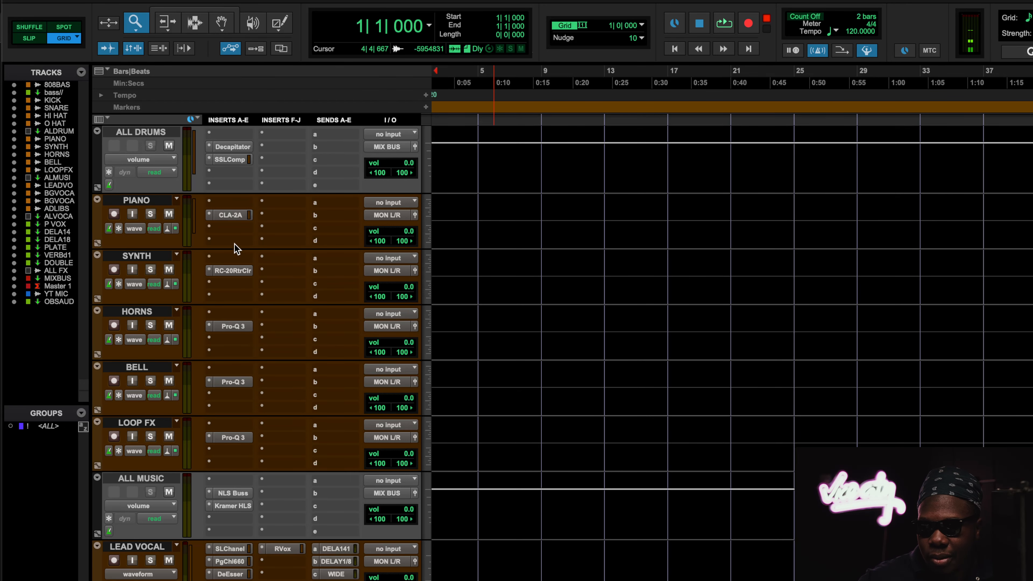
# Step: Add a bell band at about 102 Hz with about +9.6 dB gain in the HORNS track's Pro-Q 3
pyautogui.click(233, 326)
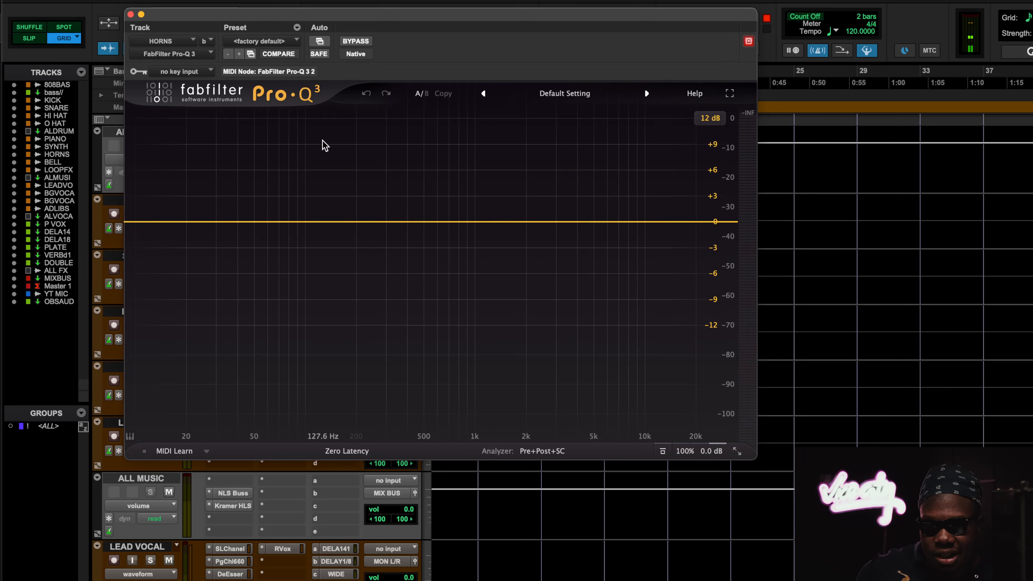
pyautogui.click(323, 221)
pyautogui.moveTo(323, 222); pyautogui.dragTo(306, 138)
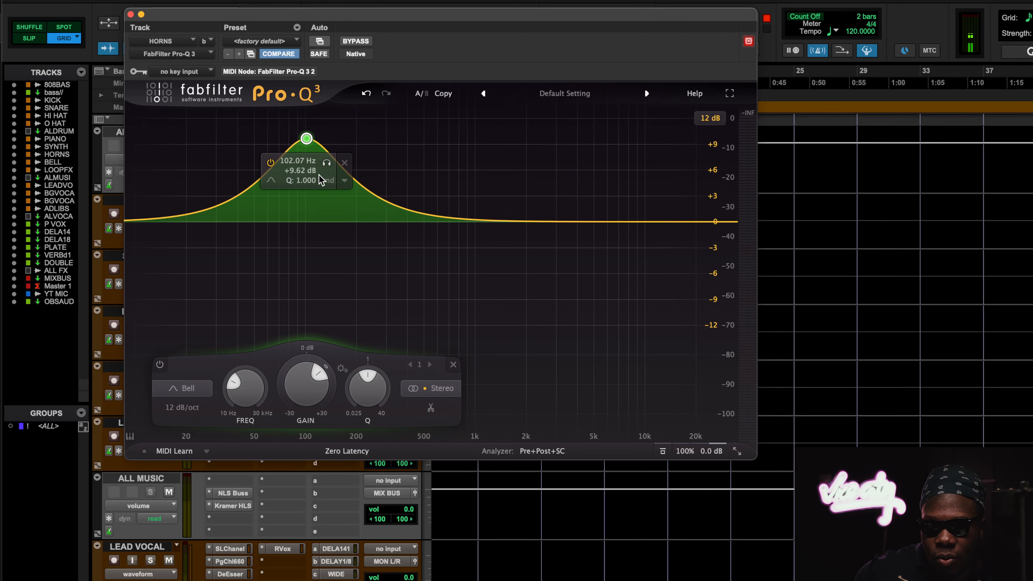
# Step: Set the HORNS EQ band's slope to 48 dB/oct and narrow it to a Q of about 3.6
pyautogui.click(182, 407)
pyautogui.click(205, 472)
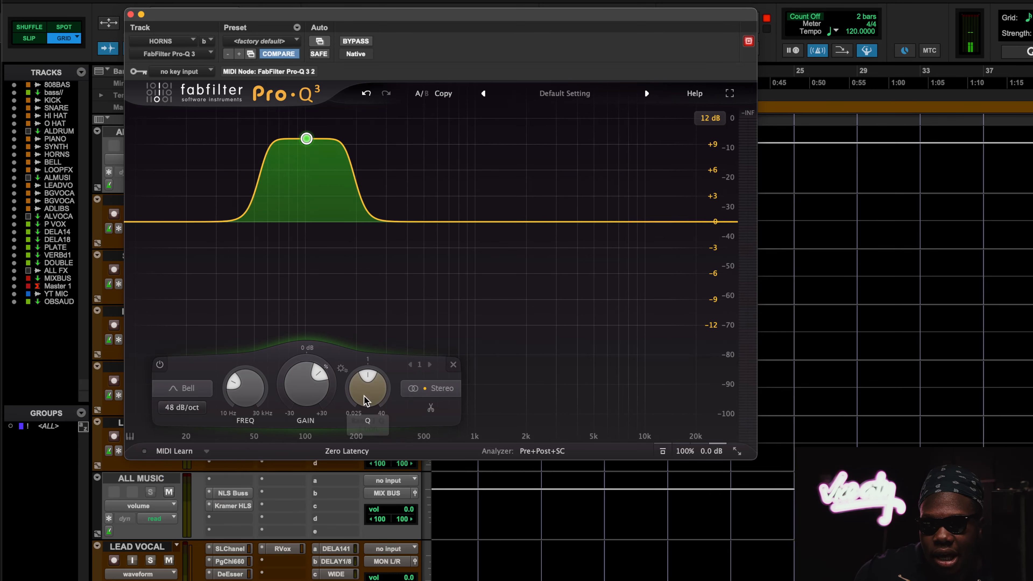
pyautogui.moveTo(365, 400); pyautogui.dragTo(380, 358)
pyautogui.scroll(2, 378, 370)
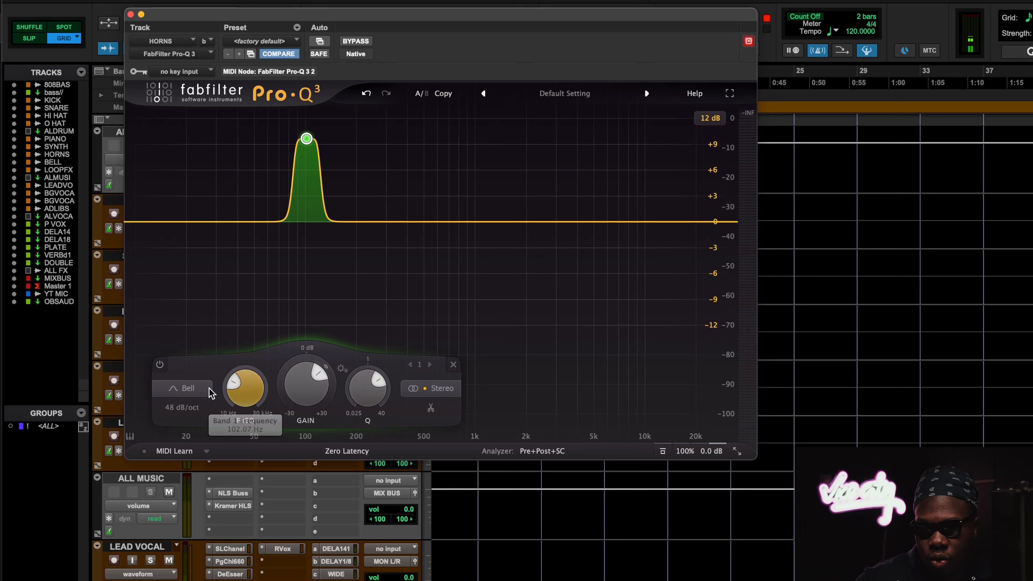
# Step: Change the HORNS EQ band to a Tilt Shelf at about 382 Hz, about +0.95 dB, with a Q of about 0.47
pyautogui.click(193, 390)
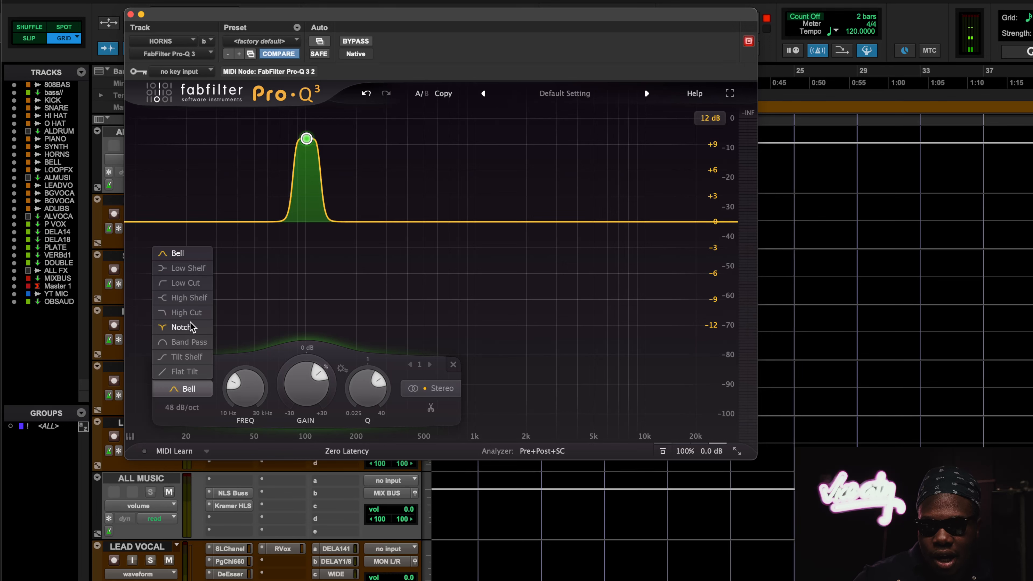
pyautogui.click(195, 358)
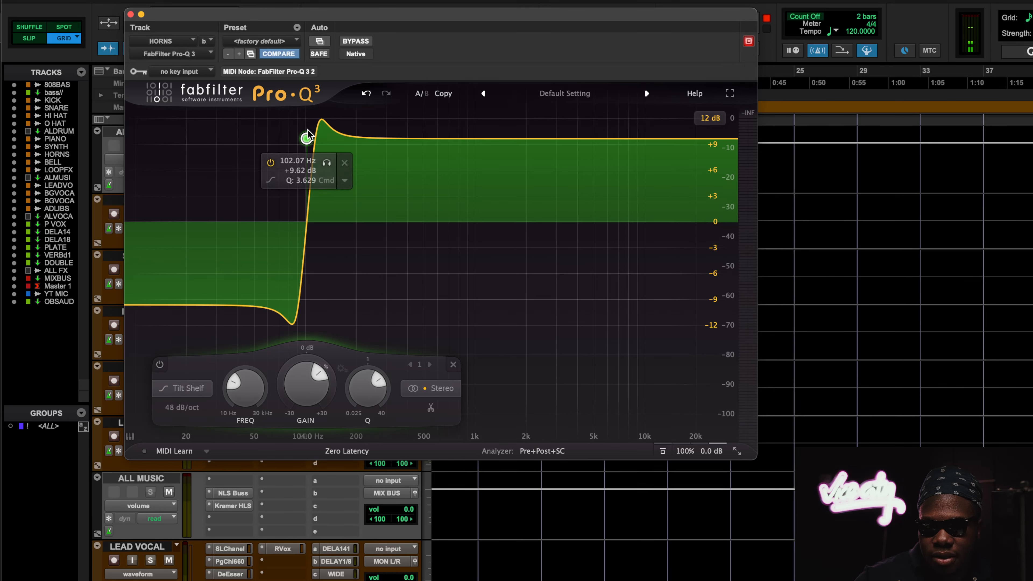
pyautogui.moveTo(306, 138); pyautogui.dragTo(348, 215)
pyautogui.moveTo(415, 395); pyautogui.dragTo(415, 411)
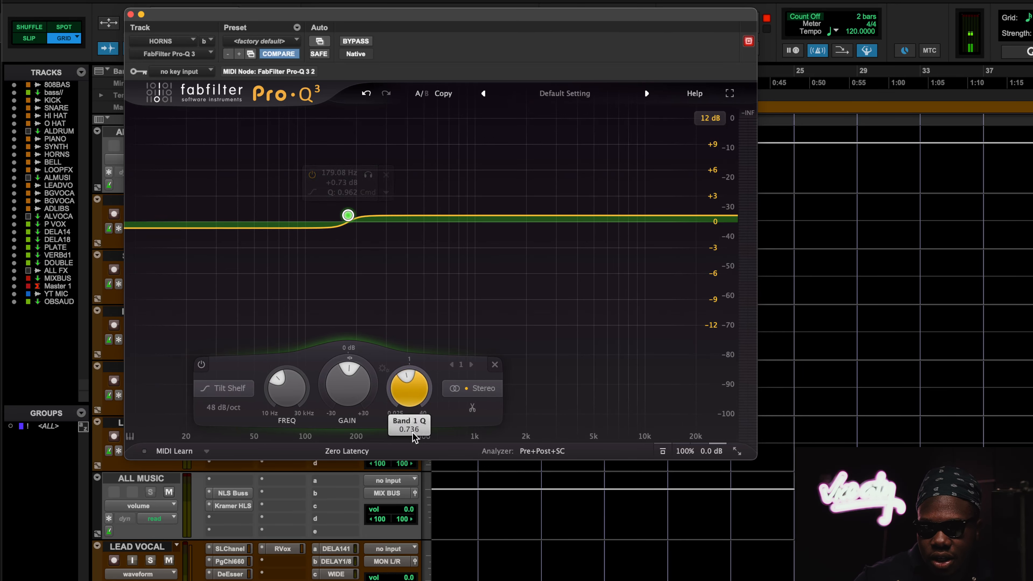
pyautogui.moveTo(348, 215); pyautogui.dragTo(403, 214)
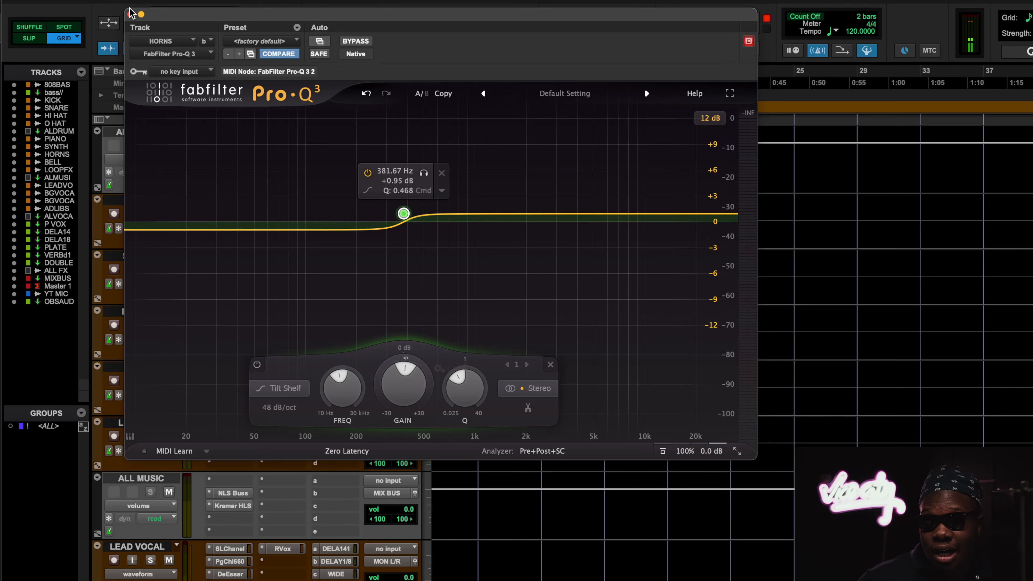
# Step: Soften the HORNS tilt shelf's slope, trying 30 dB/oct before settling on 18 dB/oct
pyautogui.moveTo(421, 386)
pyautogui.click(290, 413)
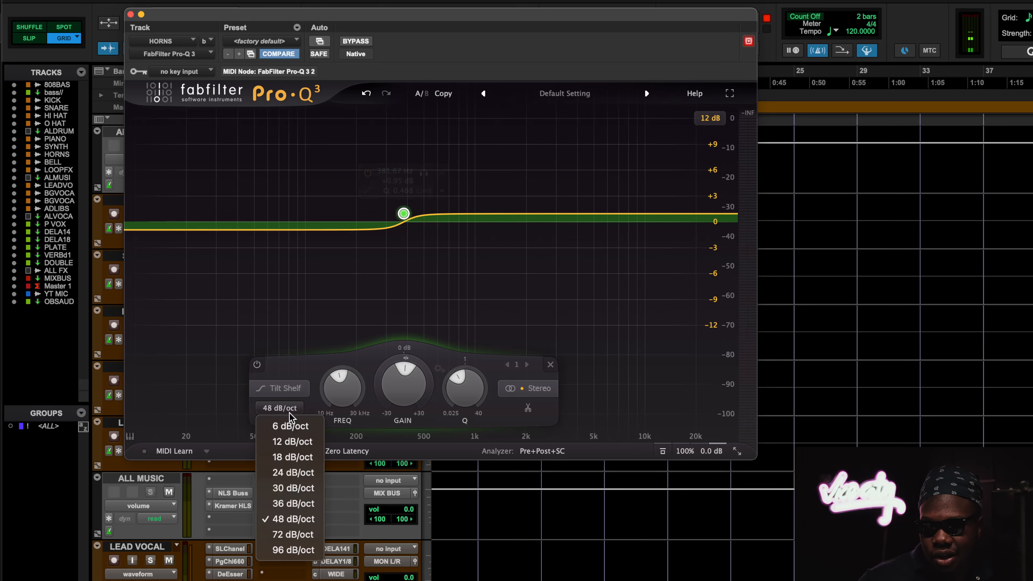
pyautogui.click(297, 488)
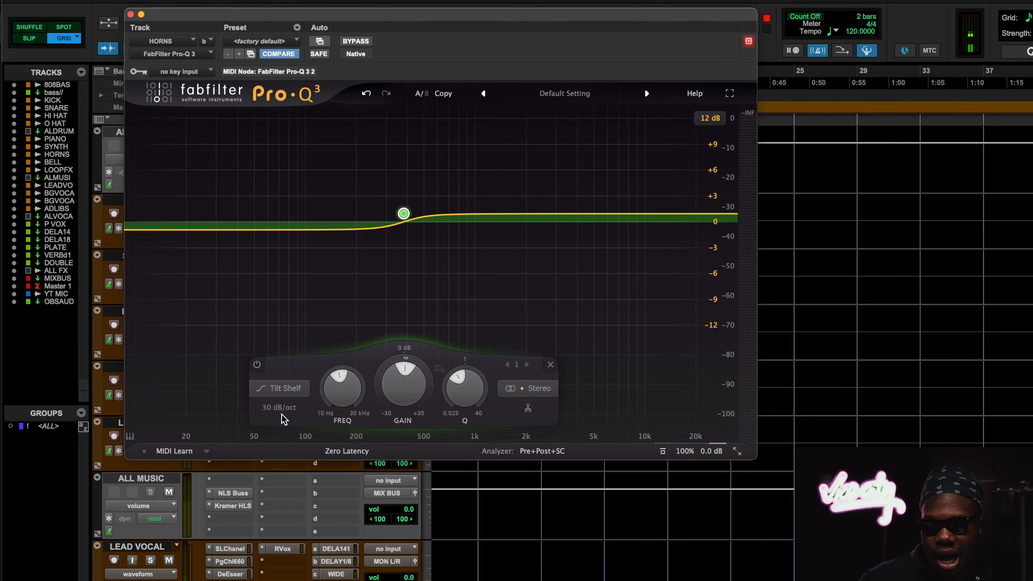
pyautogui.click(279, 408)
pyautogui.click(292, 457)
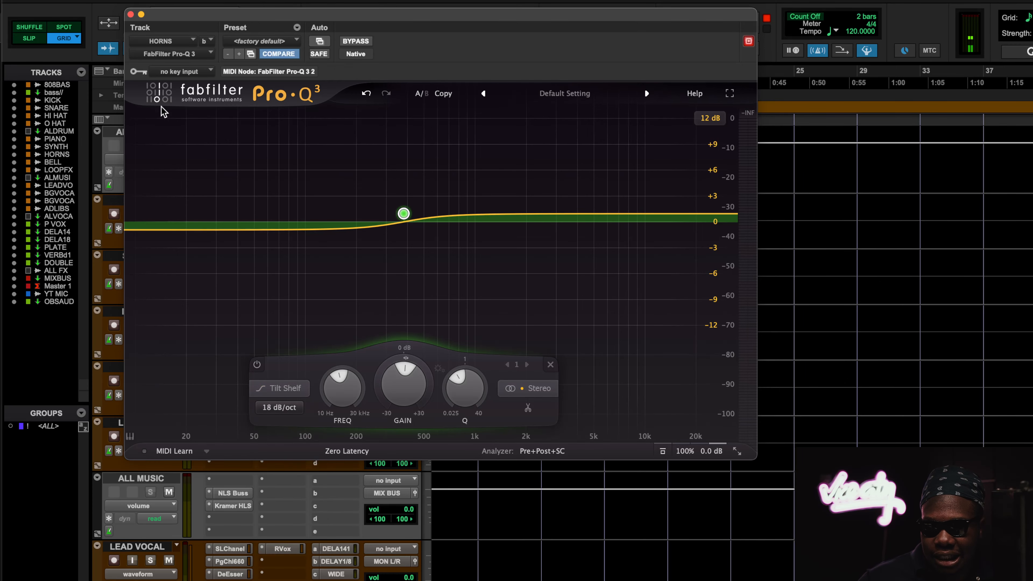
# Step: Close the HORNS EQ and view the Kramer HLS settings on the ALL MUSIC track
pyautogui.click(130, 14)
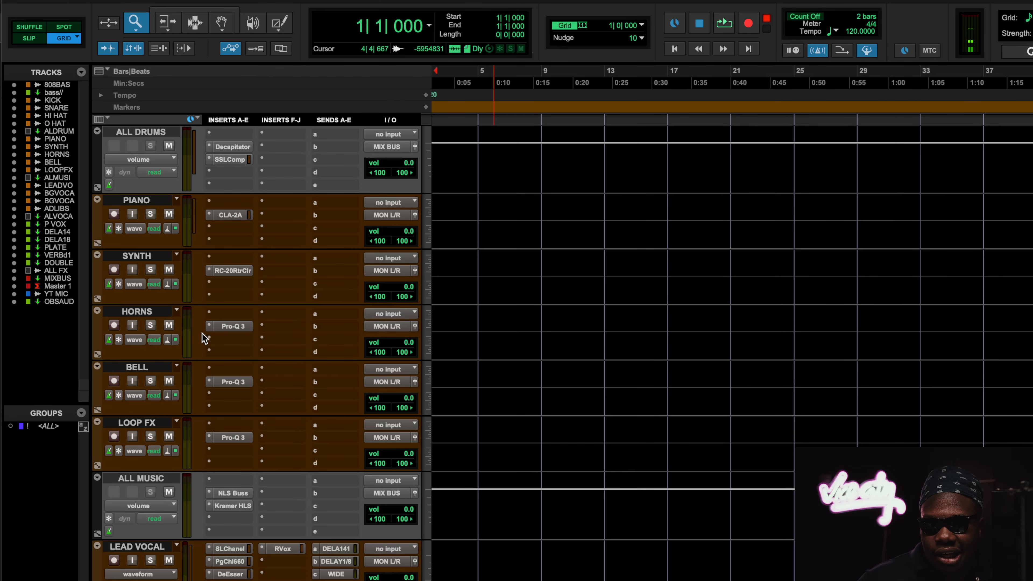
pyautogui.scroll(-5, 236, 457)
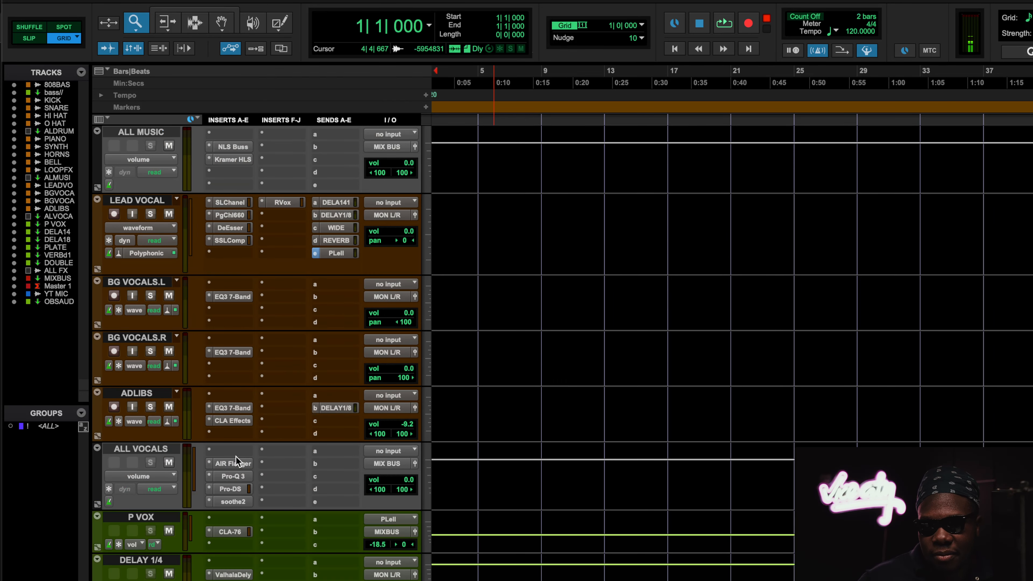
pyautogui.scroll(2, 235, 287)
pyautogui.click(236, 271)
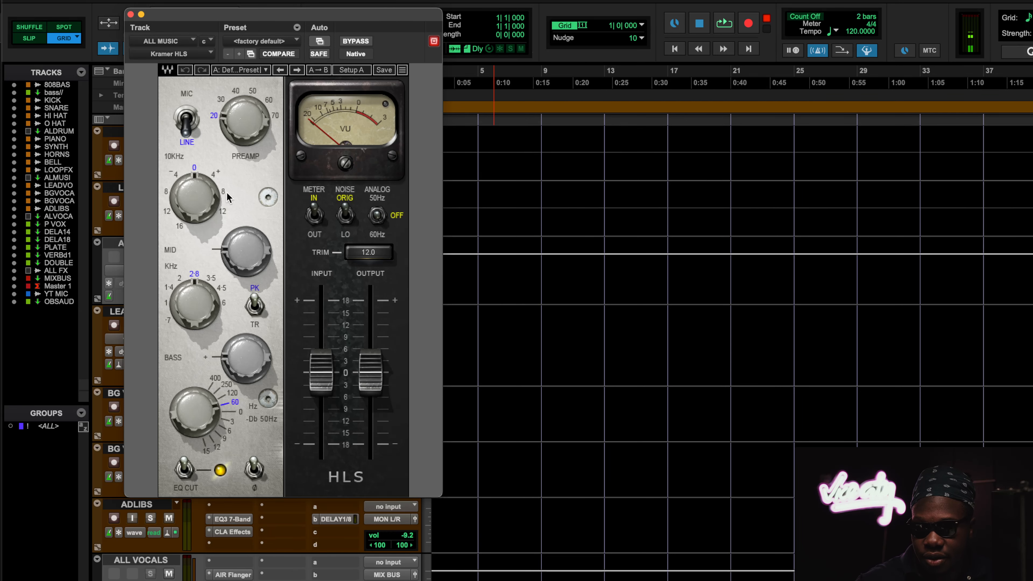
pyautogui.click(130, 14)
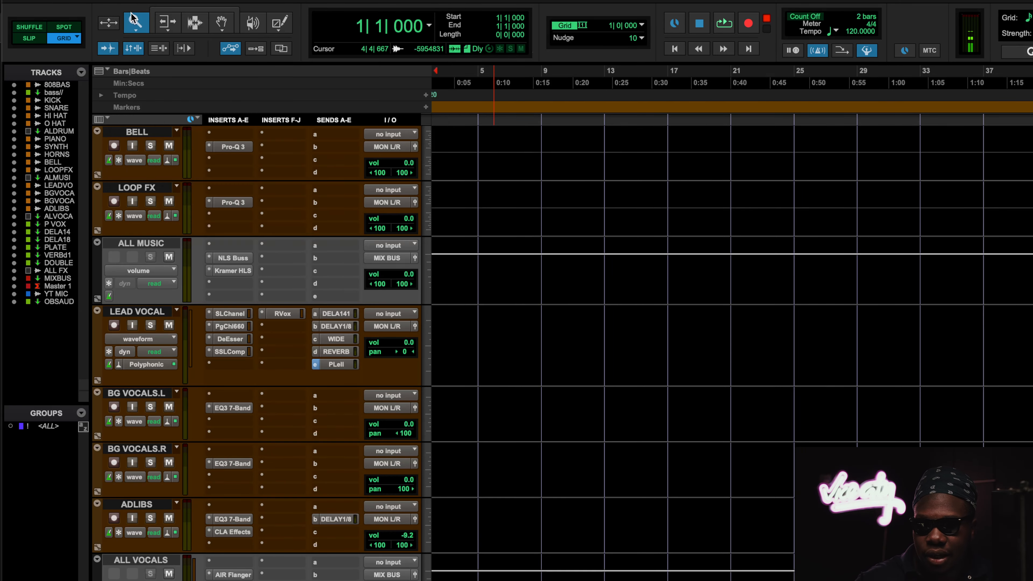
# Step: Insert the stereo Scheps Omni Channel 2 in the ALL MUSIC track's insert slot D, inspect it and remove it
pyautogui.click(231, 282)
pyautogui.click(260, 236)
pyautogui.write('sche')
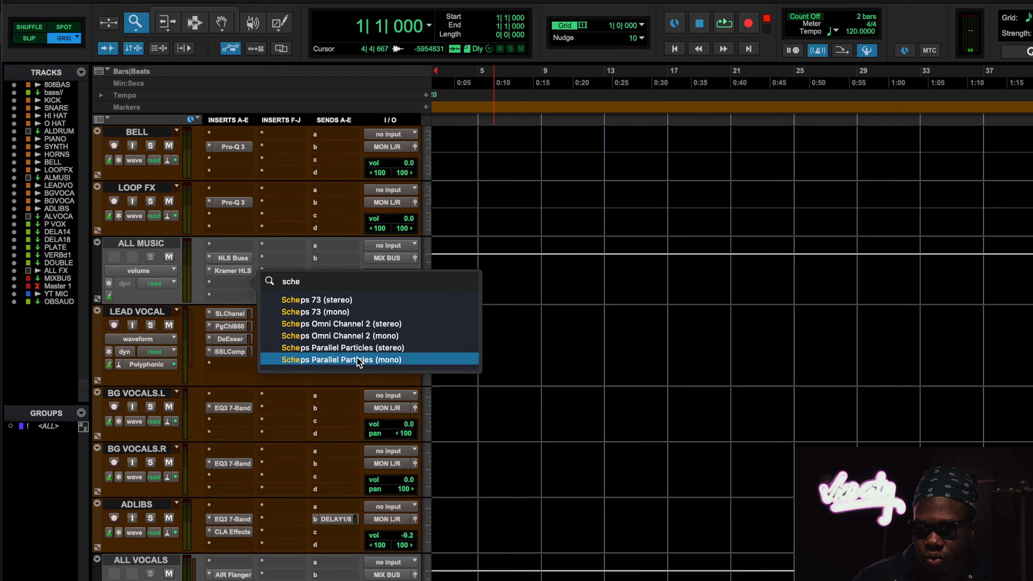
pyautogui.click(349, 324)
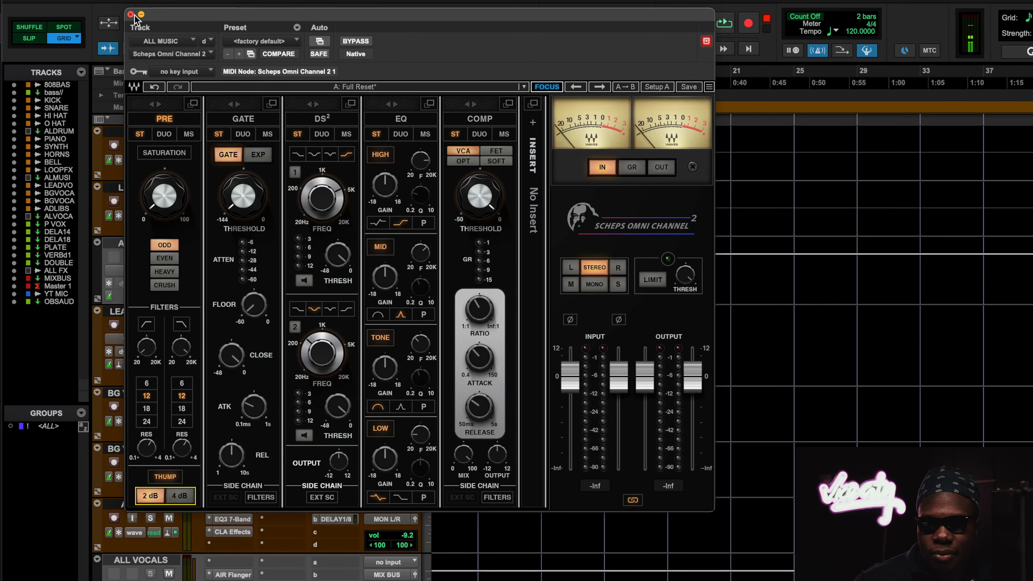
pyautogui.click(130, 14)
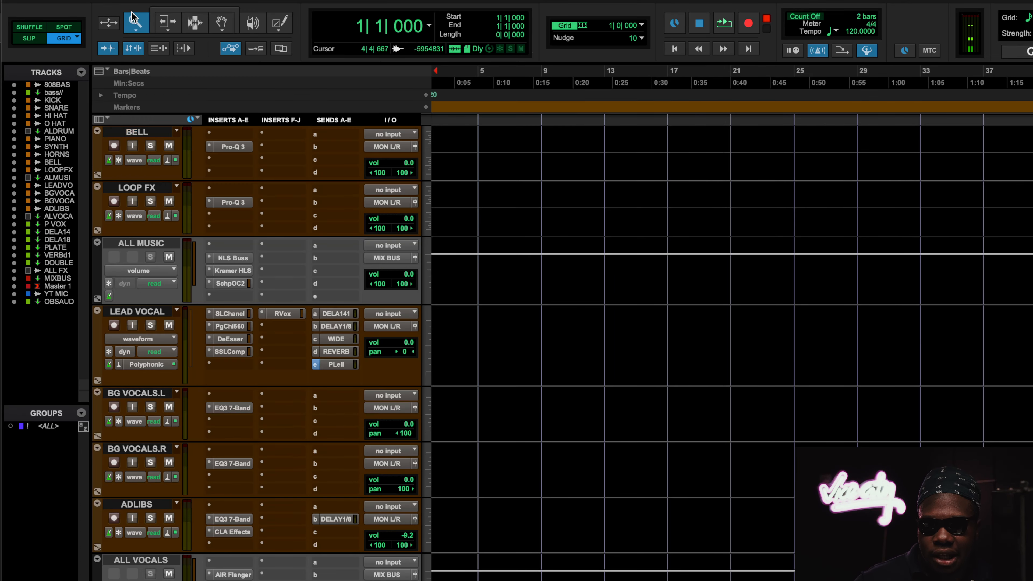
pyautogui.click(213, 284)
pyautogui.click(241, 213)
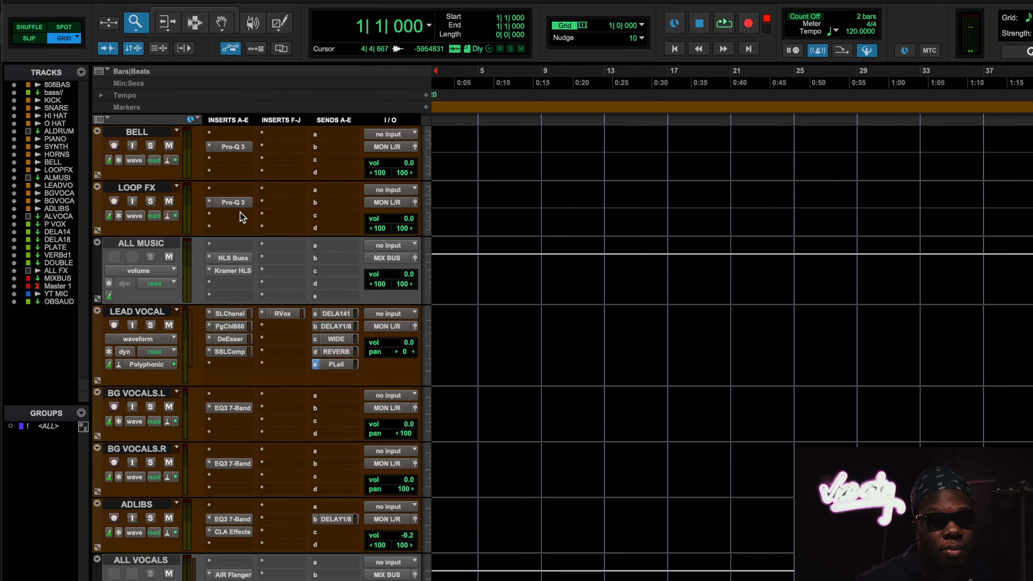
# Step: Review the NLS Buss and Kramer HLS settings on the ALL MUSIC track
pyautogui.click(237, 257)
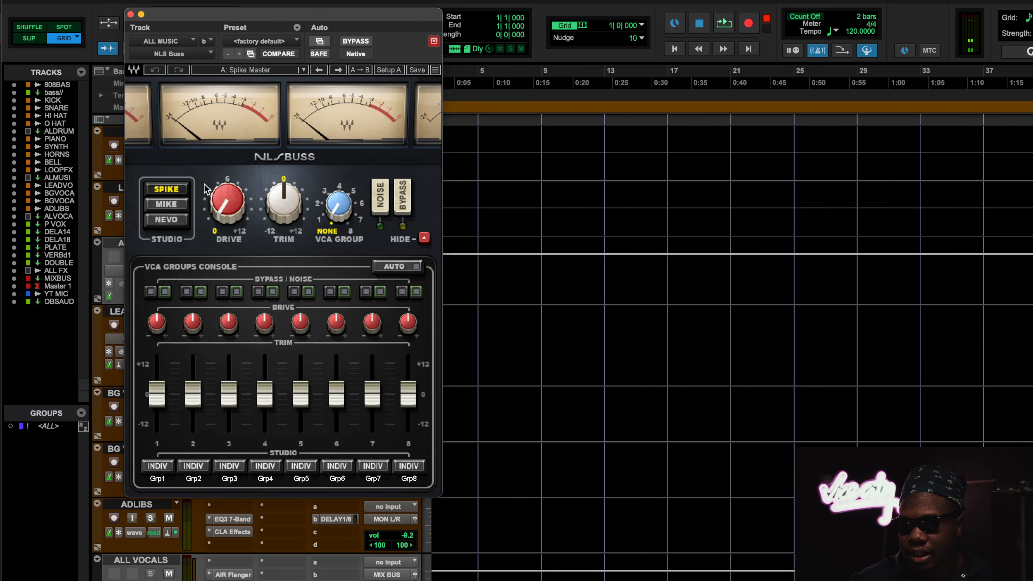
pyautogui.click(129, 15)
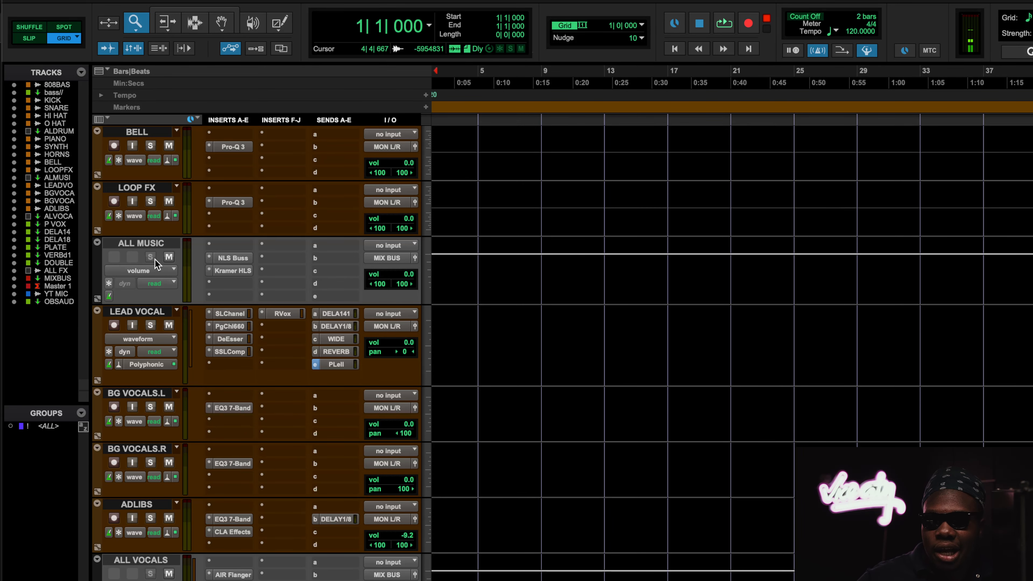
pyautogui.click(239, 271)
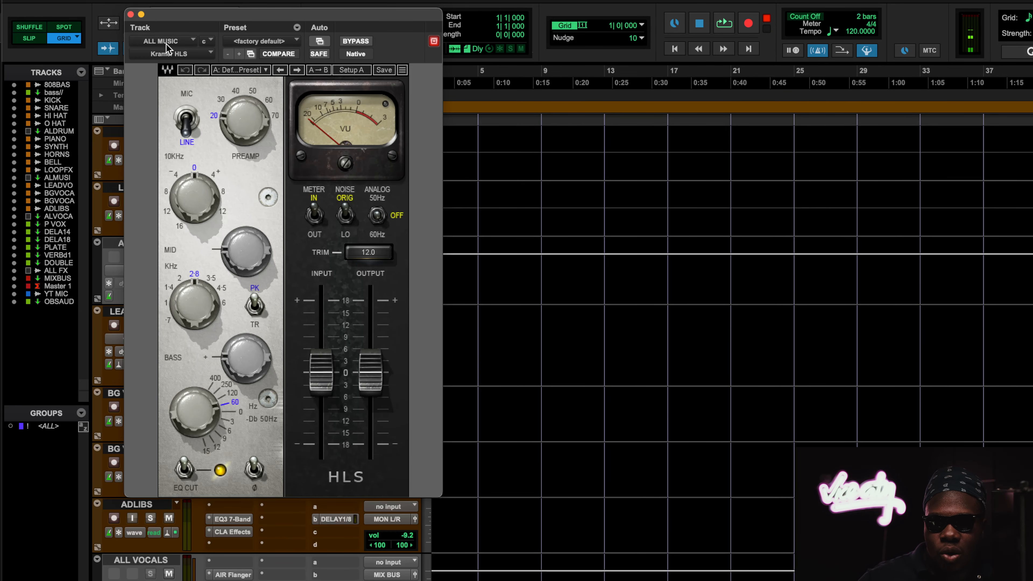
pyautogui.click(130, 14)
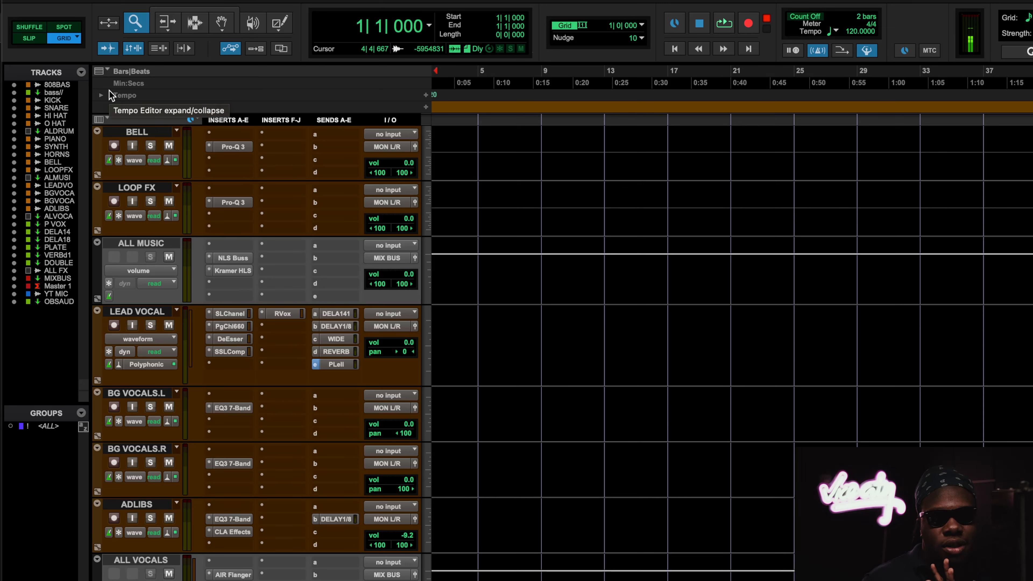
# Step: Examine the SSLChannel on the LEAD VOCAL track, checking its compressor ratio and expander controls
pyautogui.click(233, 312)
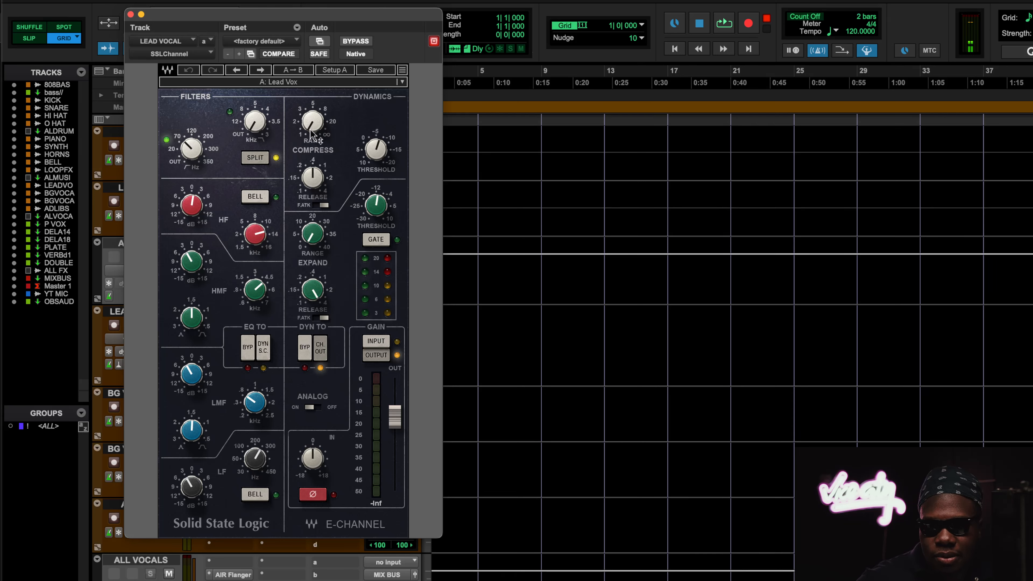
pyautogui.moveTo(311, 130)
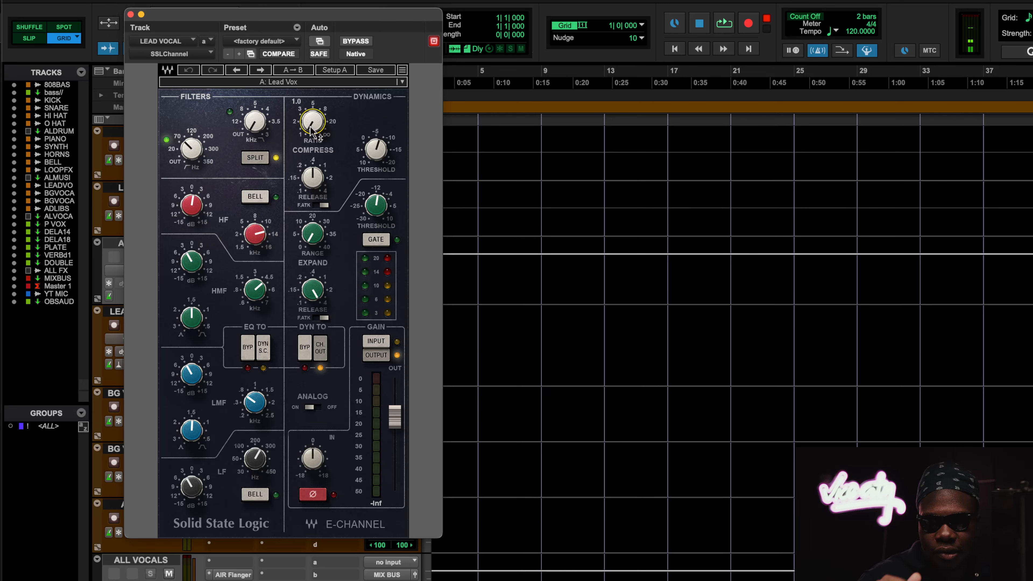
pyautogui.moveTo(309, 246)
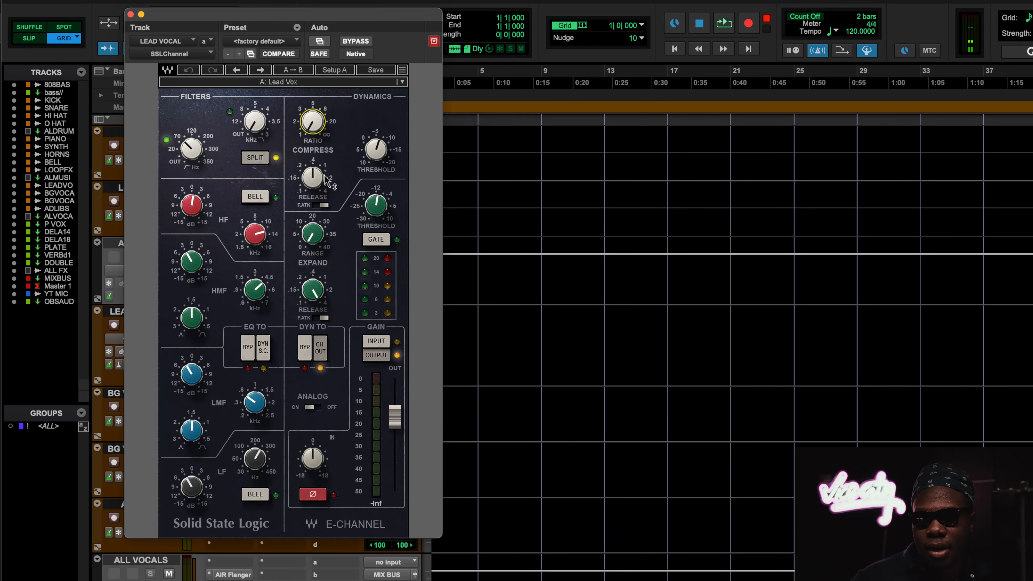
pyautogui.click(130, 14)
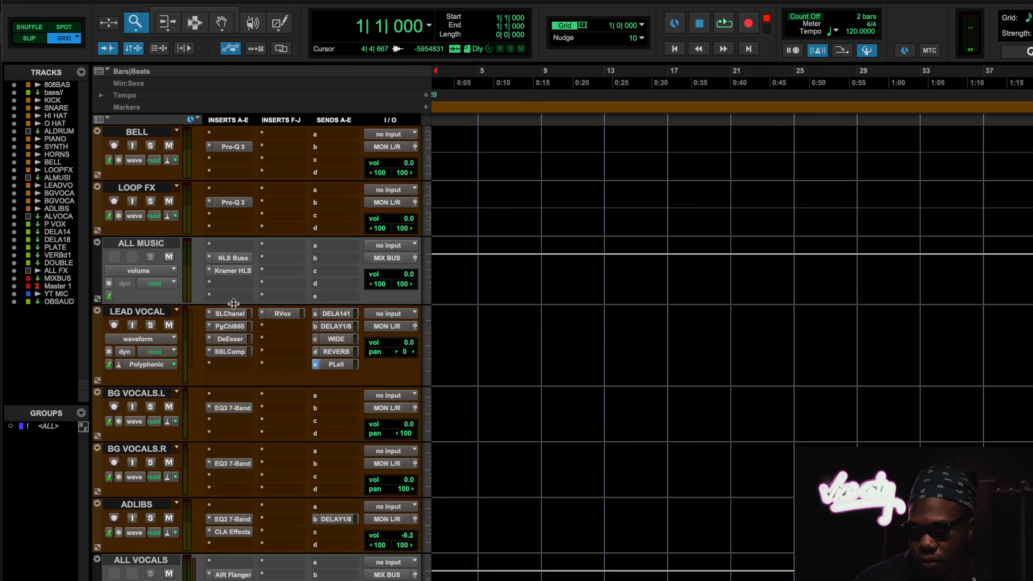
# Step: Review the LEAD VOCAL track's PuigChild 660, DeEsser and SSLComp settings
pyautogui.click(229, 326)
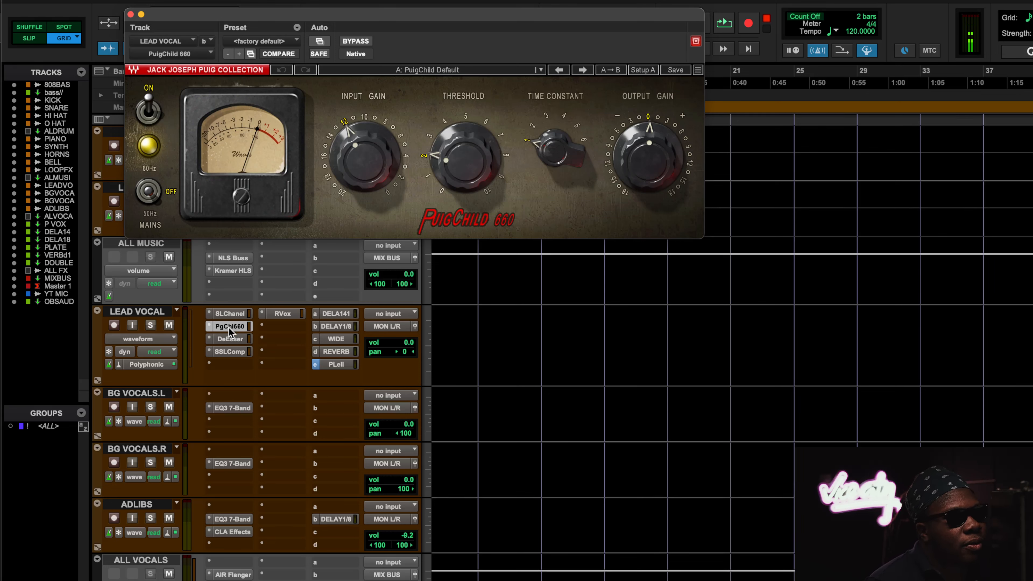
pyautogui.click(230, 351)
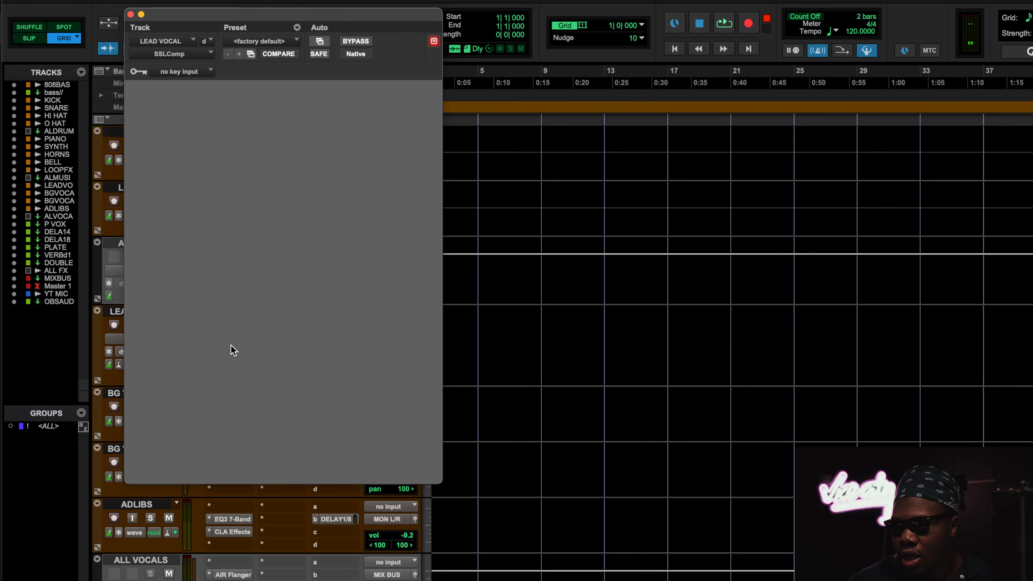
pyautogui.click(131, 14)
pyautogui.click(247, 340)
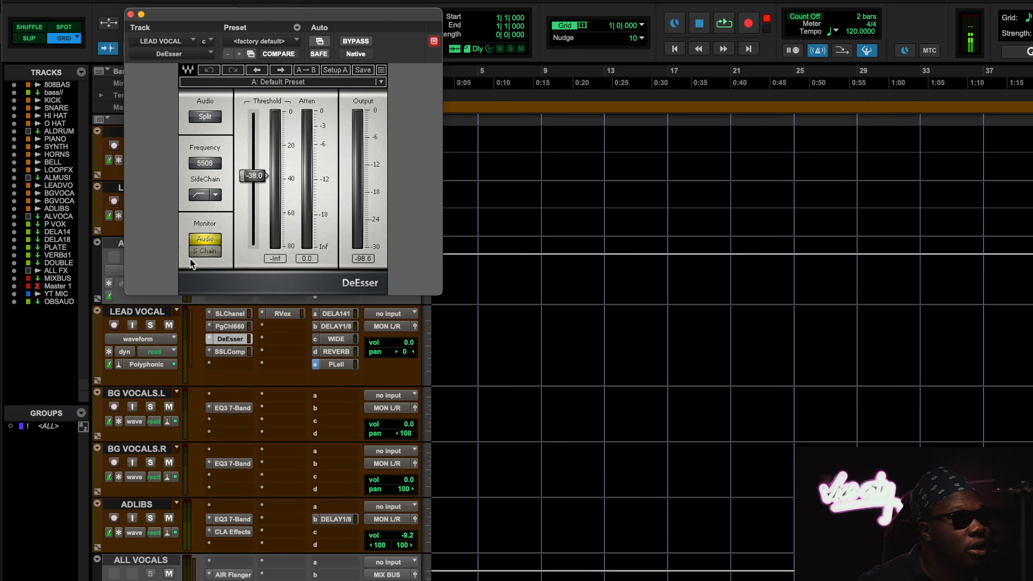
pyautogui.click(234, 351)
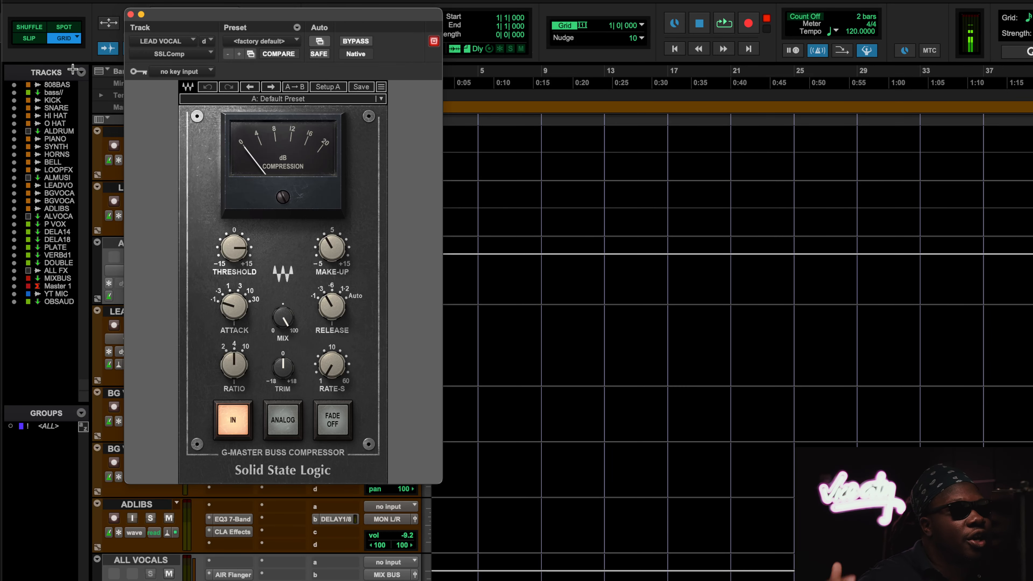
pyautogui.click(130, 15)
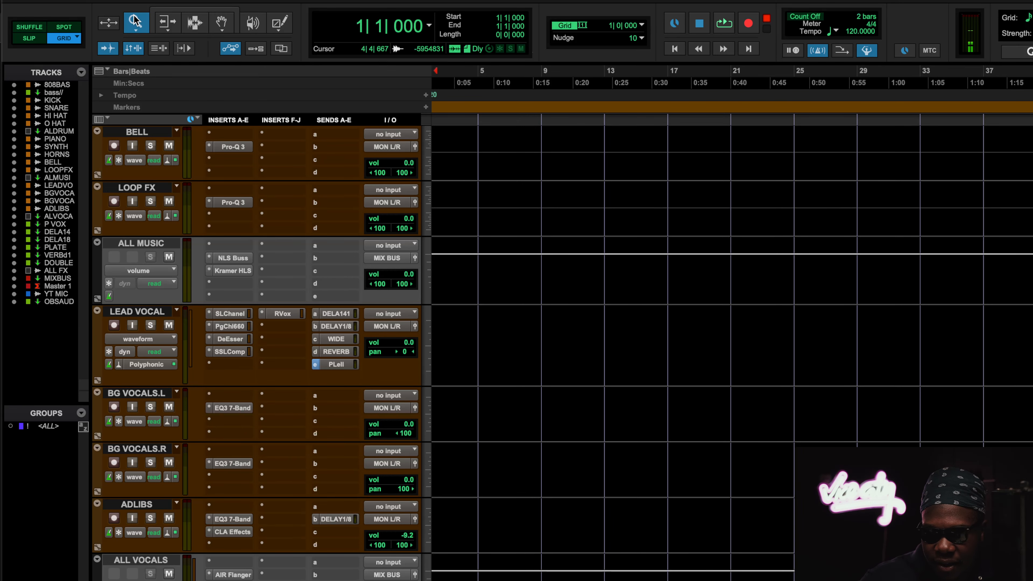
# Step: Inspect the CLA Effects settings on the ADLIBS track
pyautogui.scroll(-3, 260, 357)
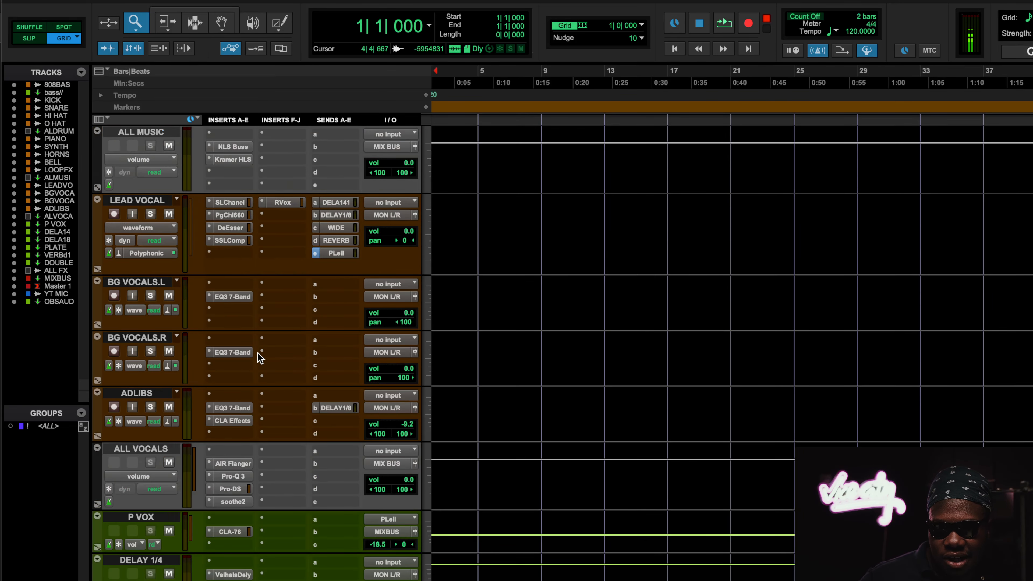
pyautogui.click(234, 420)
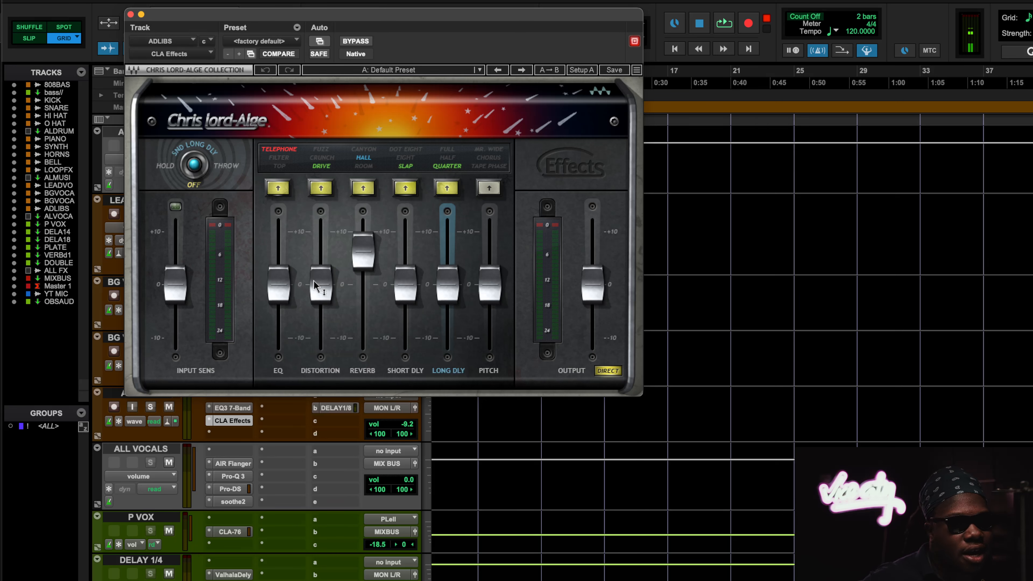
pyautogui.moveTo(314, 281)
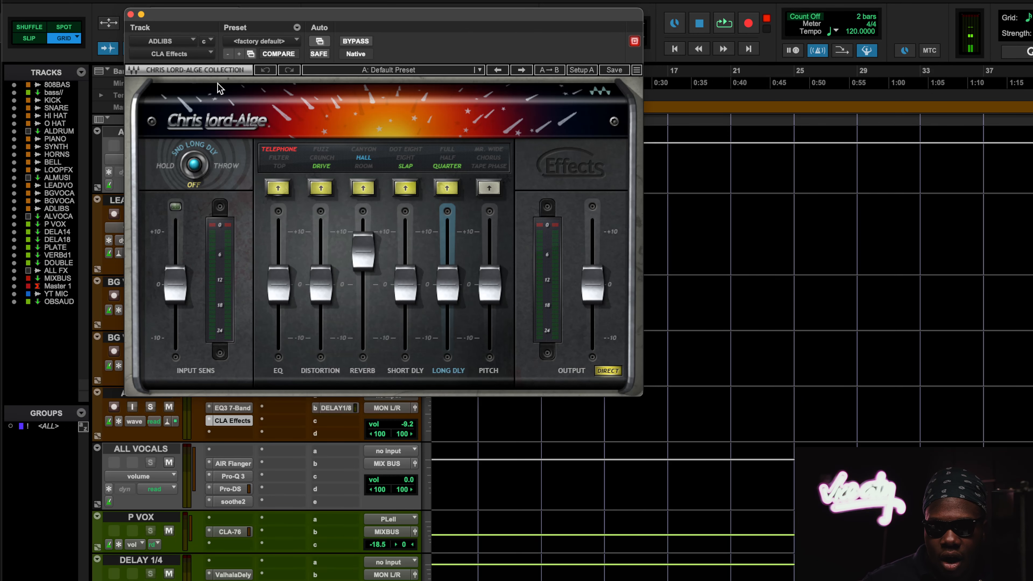
pyautogui.click(131, 15)
# Step: Raise the rate of the ALL VOCALS track's AIR Flanger to 0.98 Hz
pyautogui.scroll(-6, 234, 260)
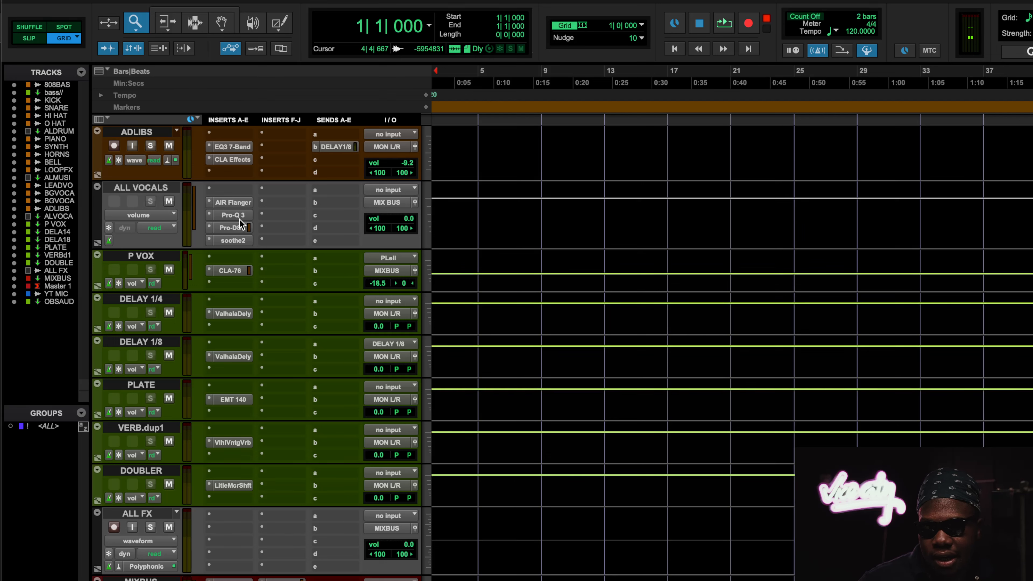
pyautogui.click(234, 203)
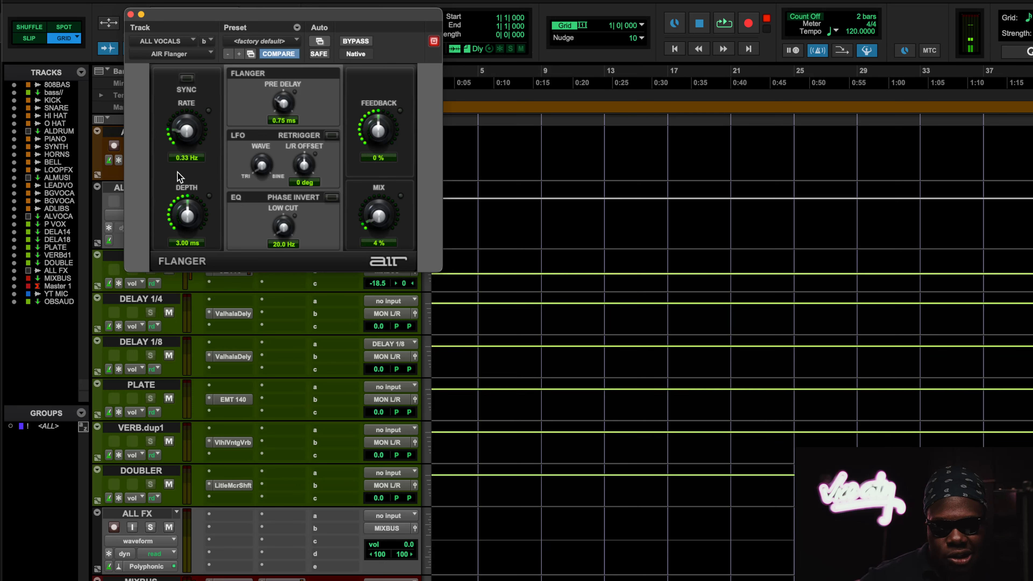
pyautogui.moveTo(177, 172); pyautogui.dragTo(184, 95)
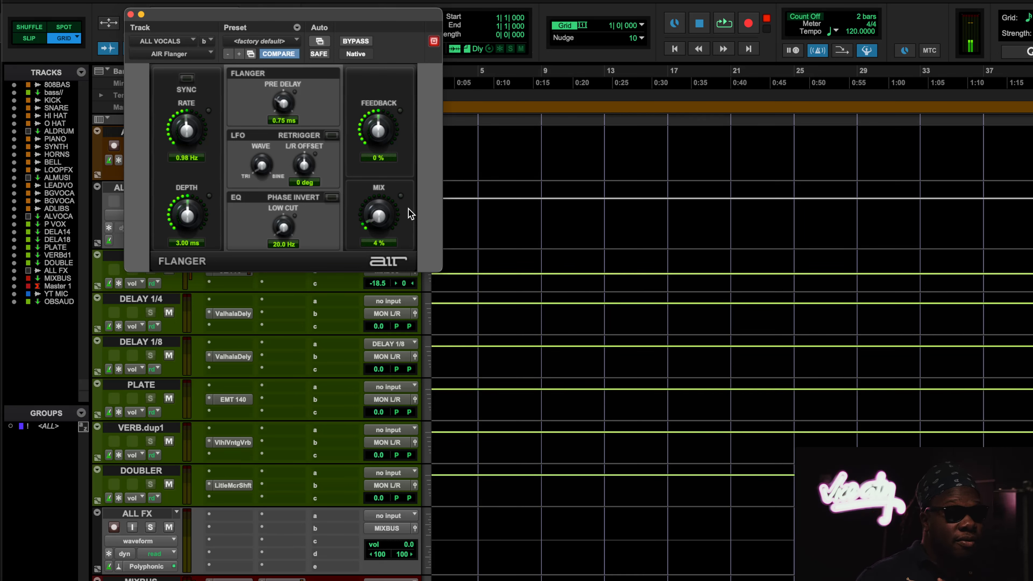
pyautogui.click(130, 15)
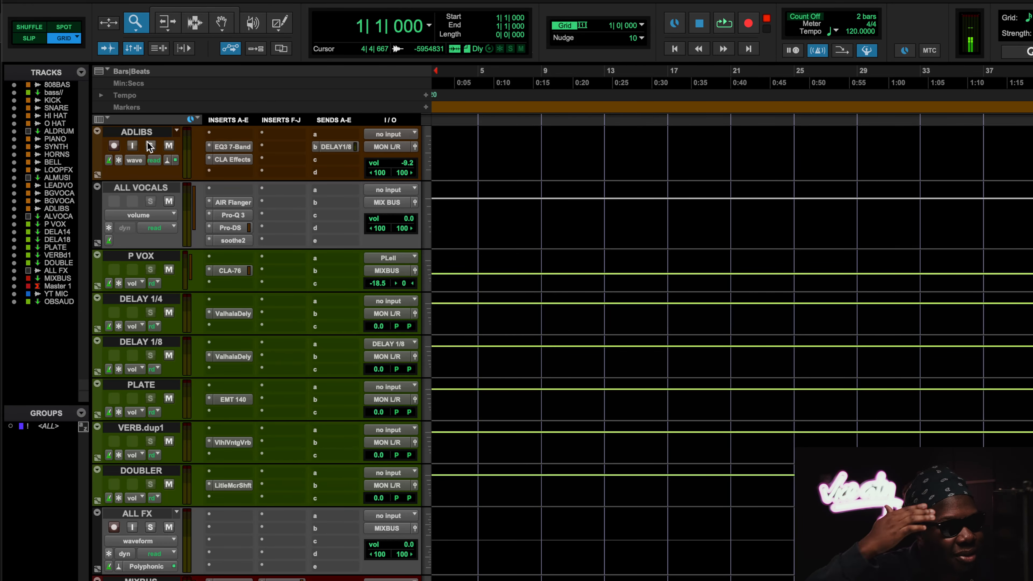
# Step: View the Pro-Q 3 EQ curve on the ALL VOCALS track
pyautogui.click(234, 215)
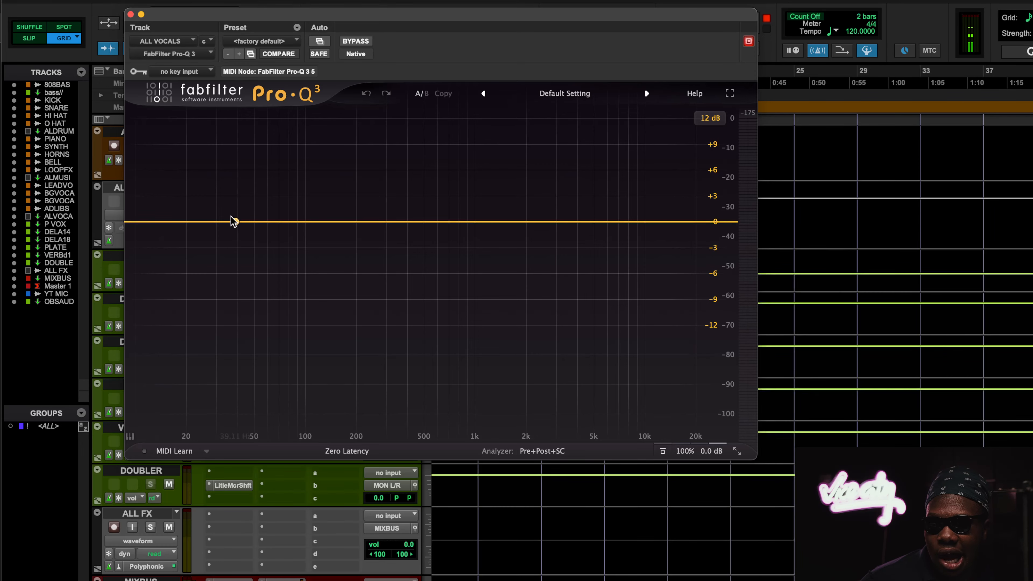
pyautogui.click(130, 14)
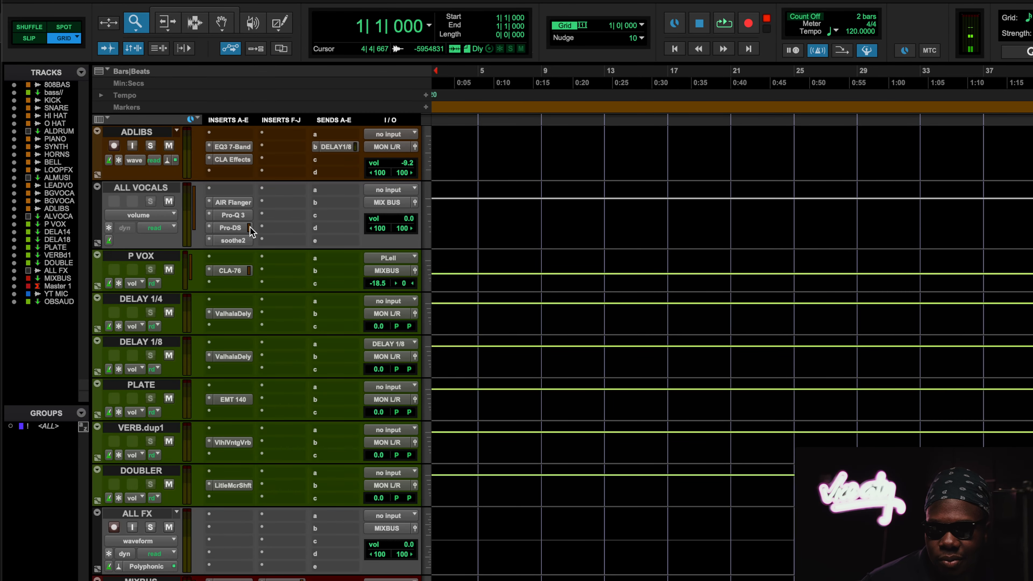
pyautogui.click(231, 214)
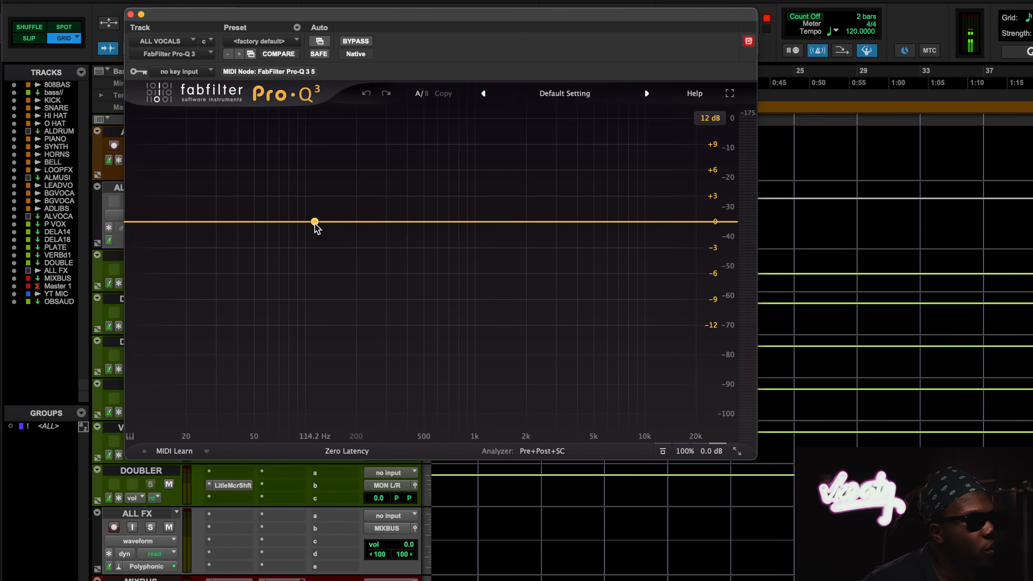
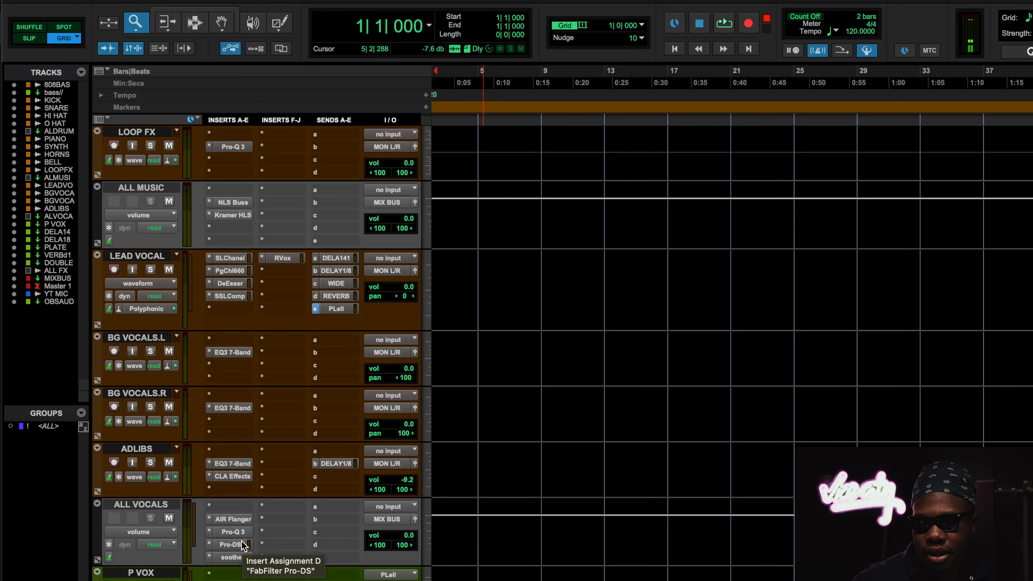
# Step: Look over the inserts on the vocal, delay, reverb, doubler, ALL FX and MIXBUS tracks
pyautogui.scroll(-3, 235, 528)
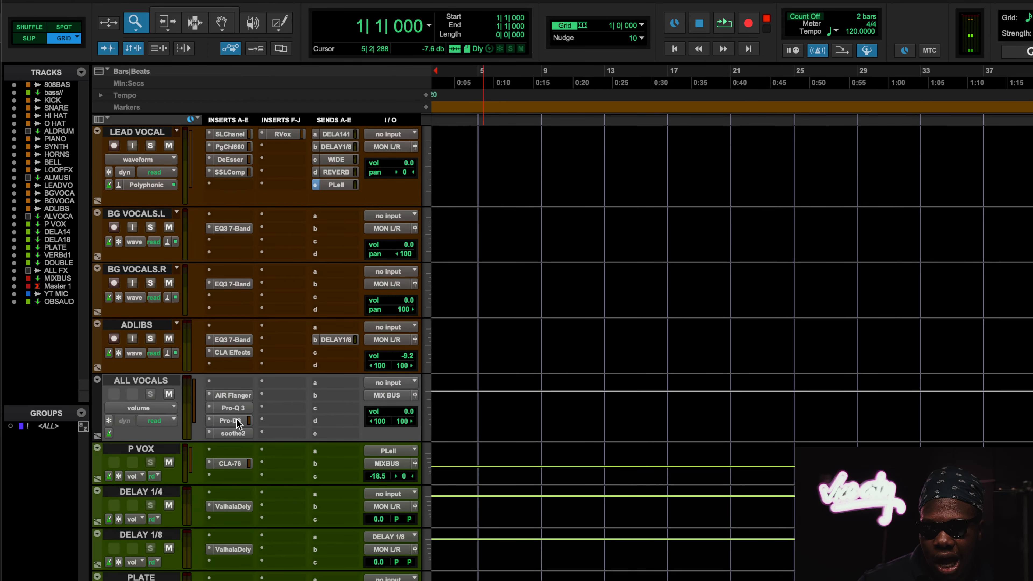
pyautogui.scroll(-10, 179, 389)
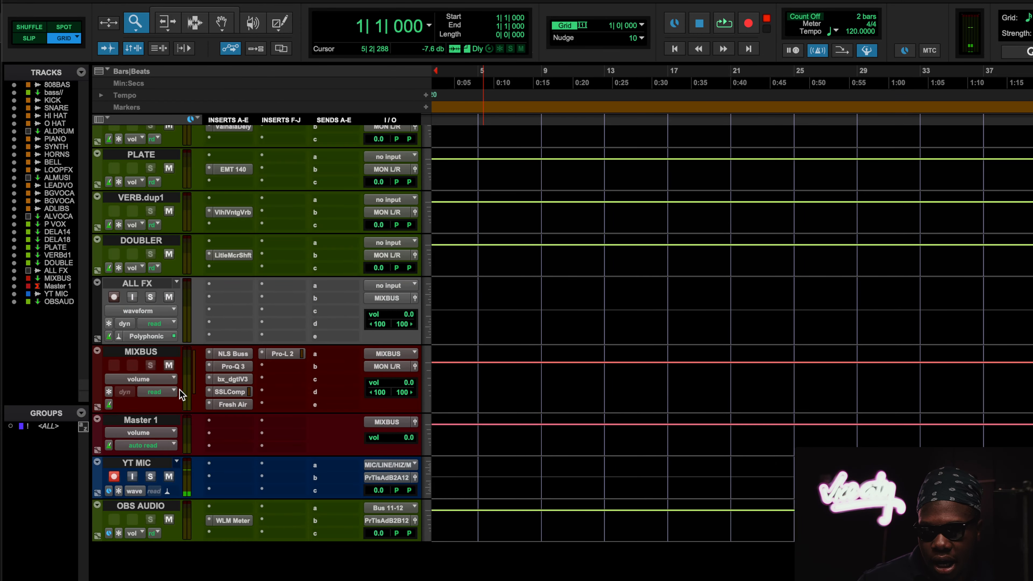
pyautogui.scroll(3, 179, 390)
pyautogui.scroll(9, 180, 390)
pyautogui.scroll(-8, 202, 460)
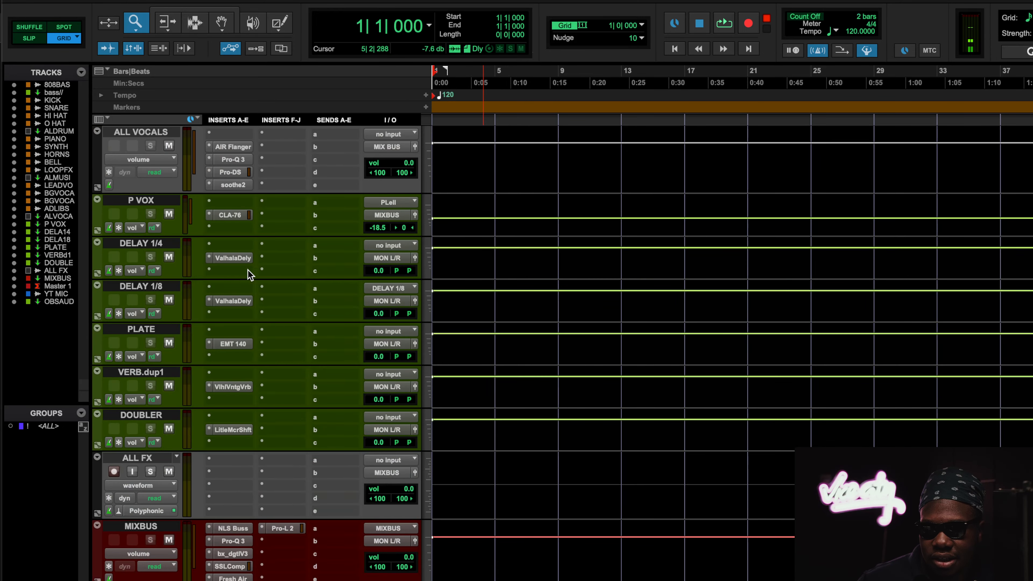
# Step: Inspect the CLA-76 compressor on the P VOX track and the ValhallaDelay settings on the DELAY 1/4 track
pyautogui.click(245, 216)
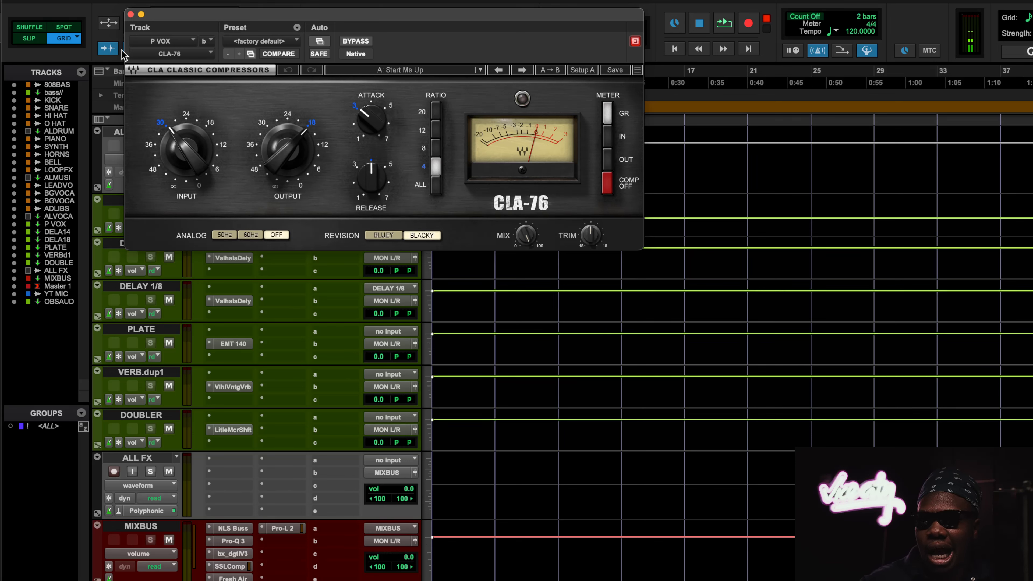
pyautogui.click(232, 259)
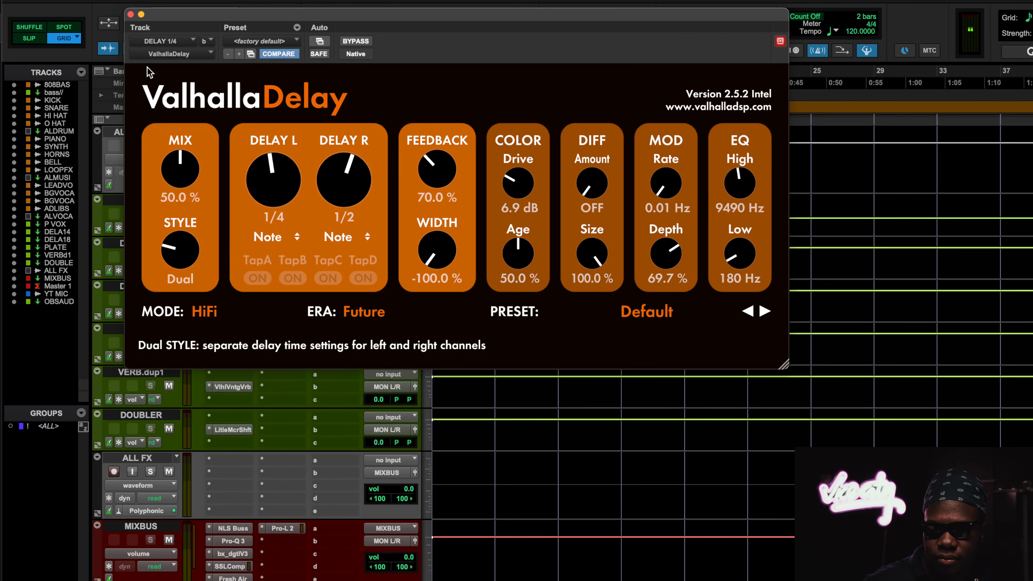
pyautogui.click(130, 14)
pyautogui.click(238, 259)
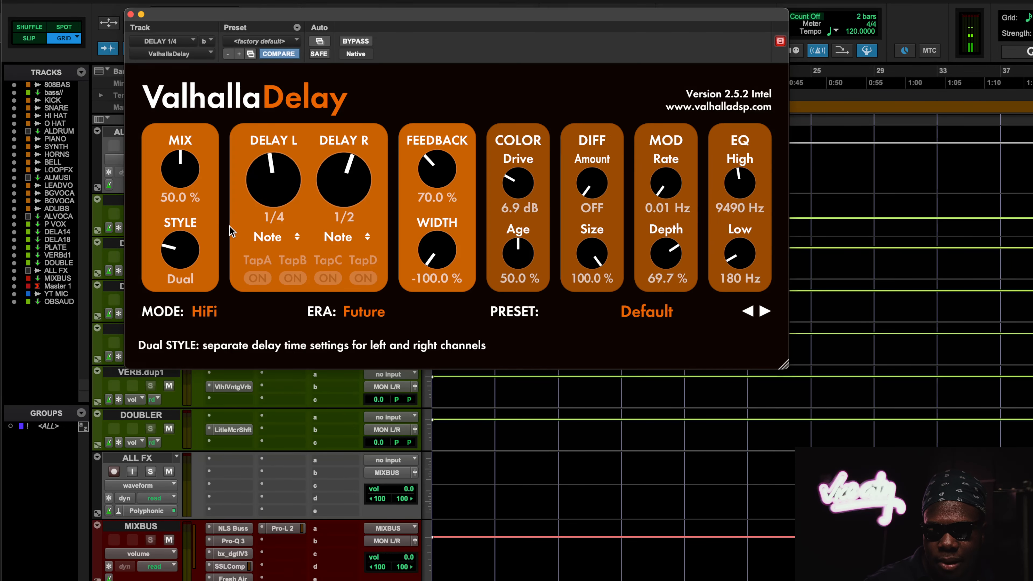
pyautogui.click(211, 314)
pyautogui.click(190, 295)
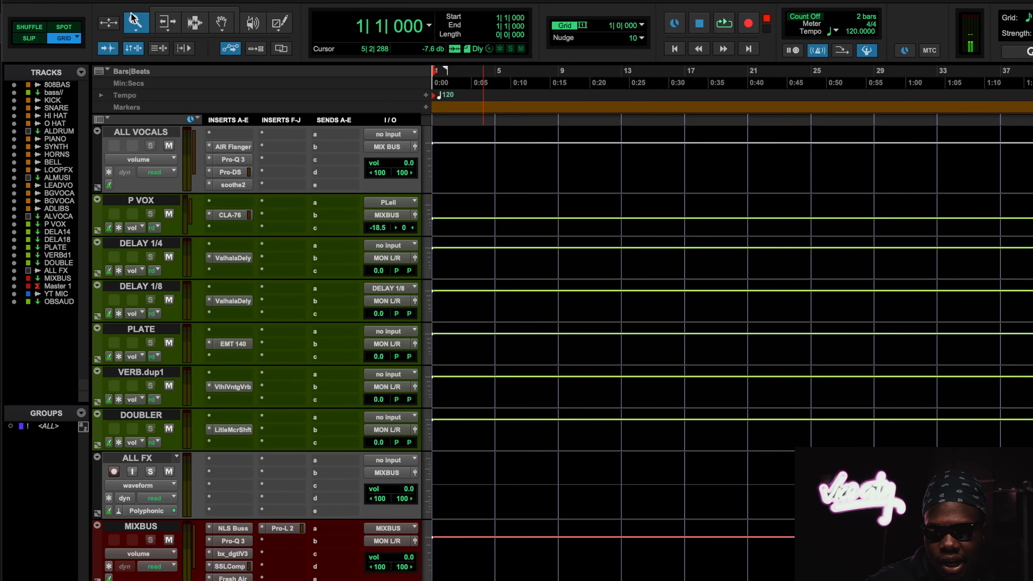
pyautogui.click(131, 14)
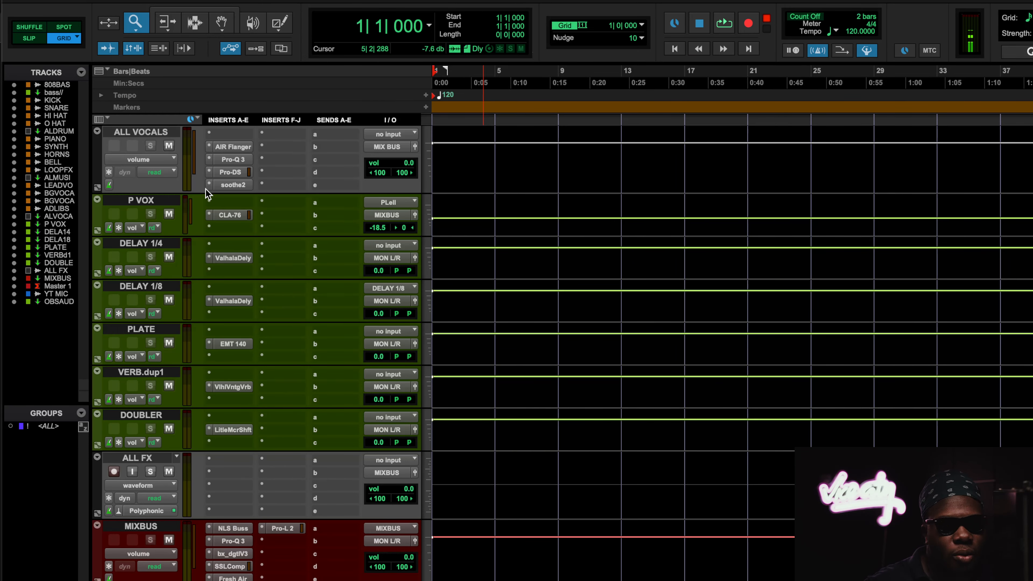
# Step: Inspect the ValhallaDelay settings on the DELAY 1/8 track and the EMT 140 plate reverb on the PLATE track
pyautogui.click(226, 301)
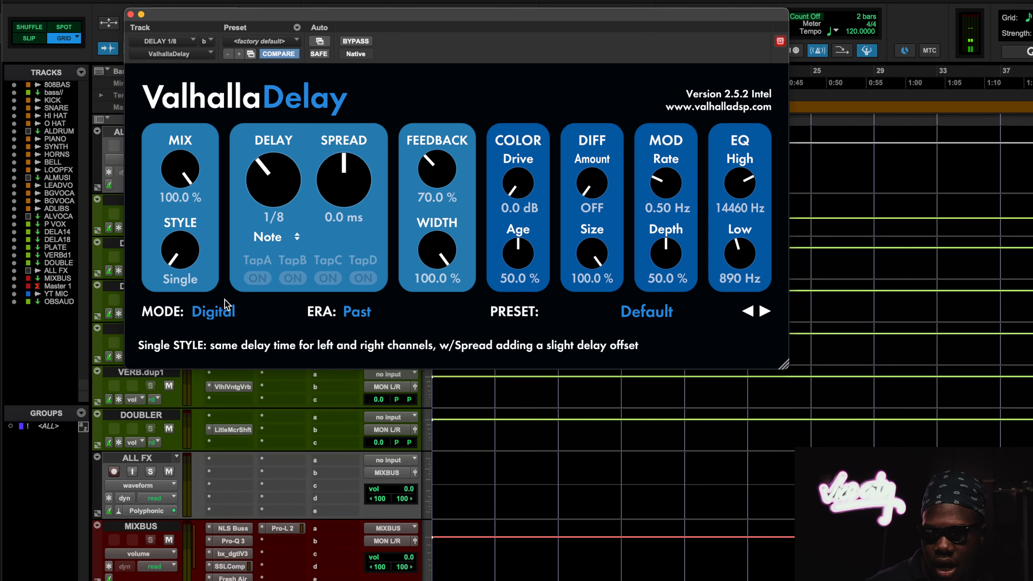
pyautogui.click(130, 15)
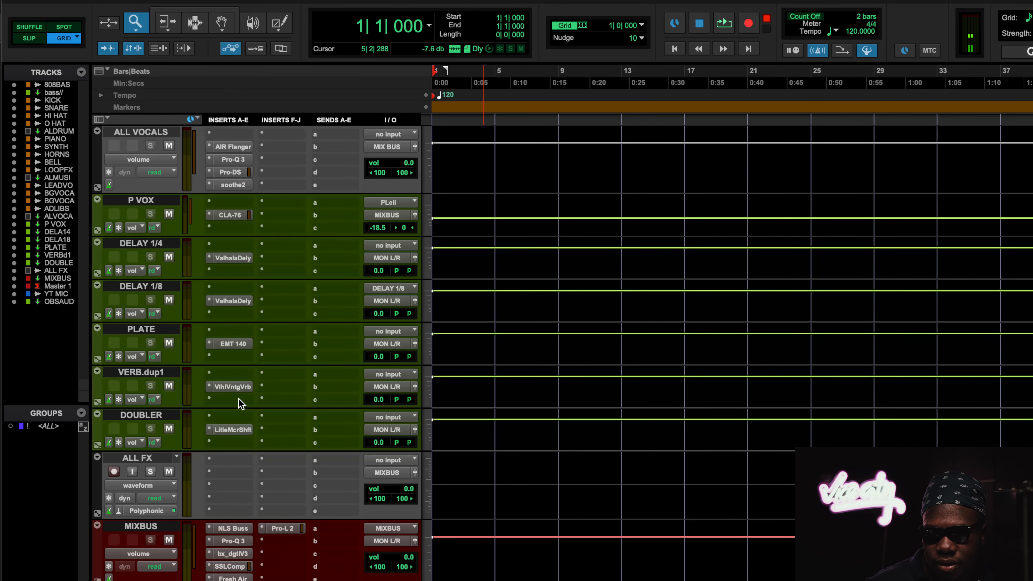
pyautogui.click(230, 376)
pyautogui.click(190, 338)
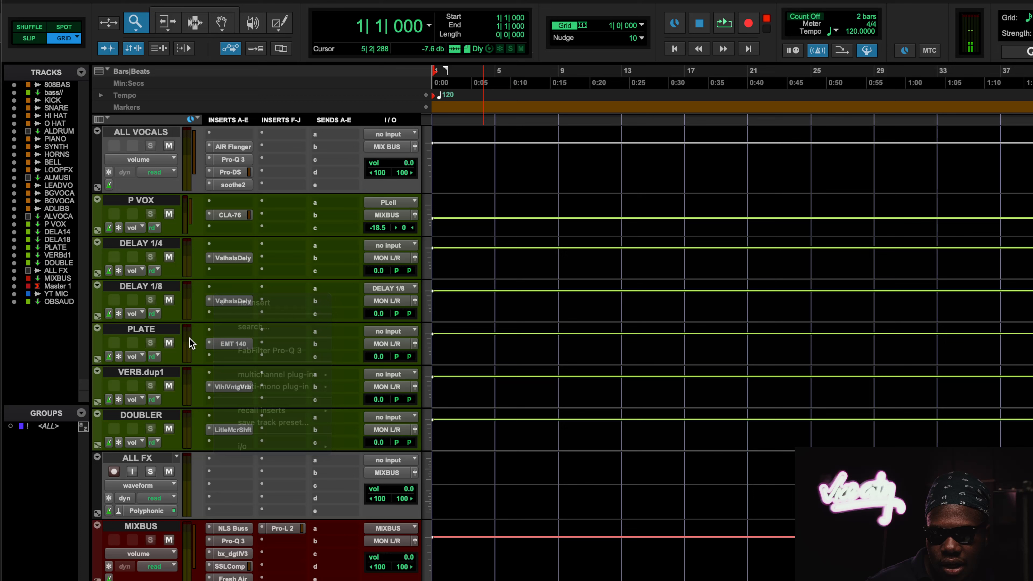
pyautogui.click(236, 342)
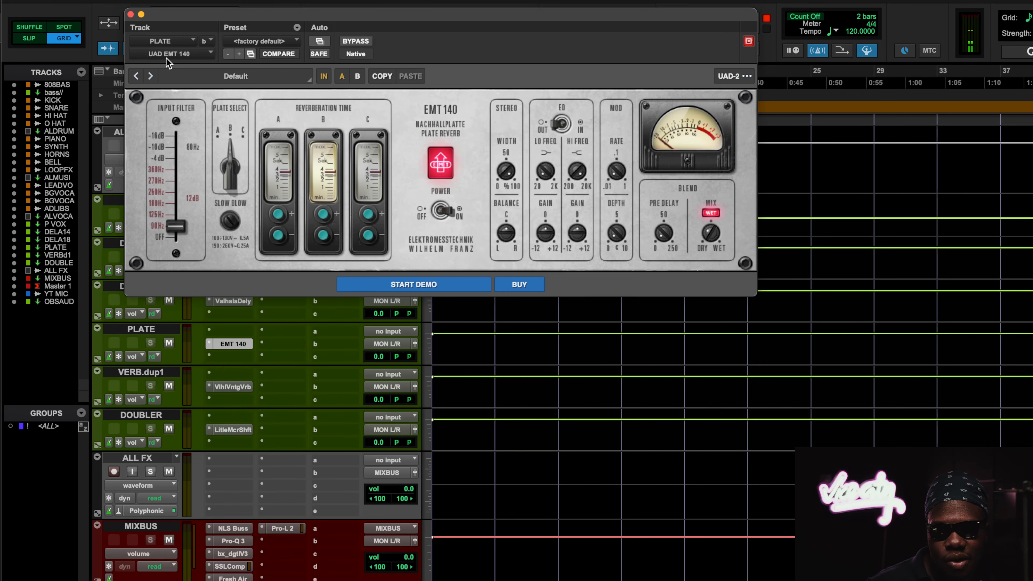
pyautogui.click(131, 15)
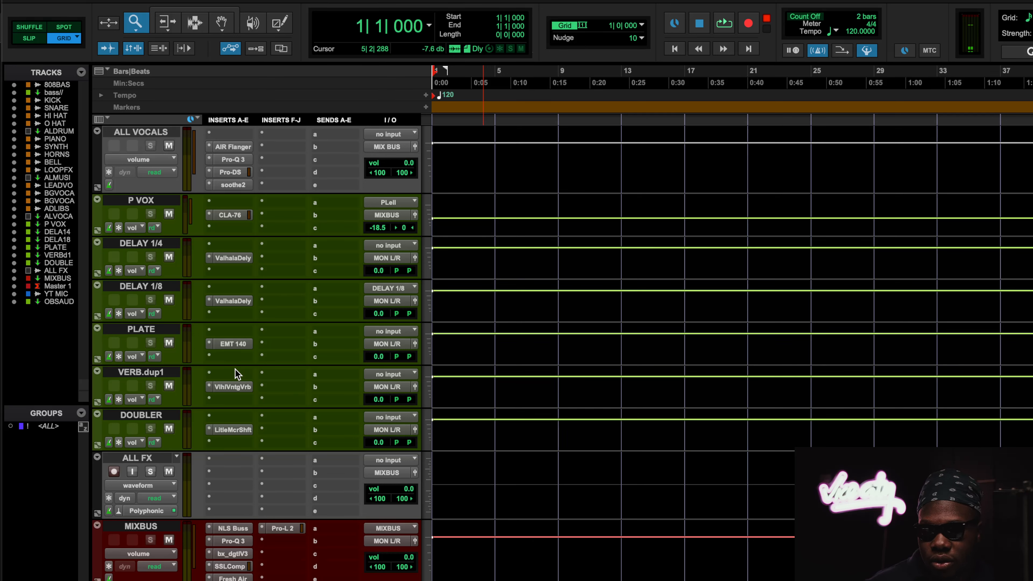
# Step: Inspect the LitleMcrShft insert on the DOUBLER track and the bx_digital V3 equalizer on the MIXBUS track
pyautogui.click(230, 429)
pyautogui.click(131, 15)
pyautogui.scroll(-5, 233, 387)
pyautogui.click(232, 400)
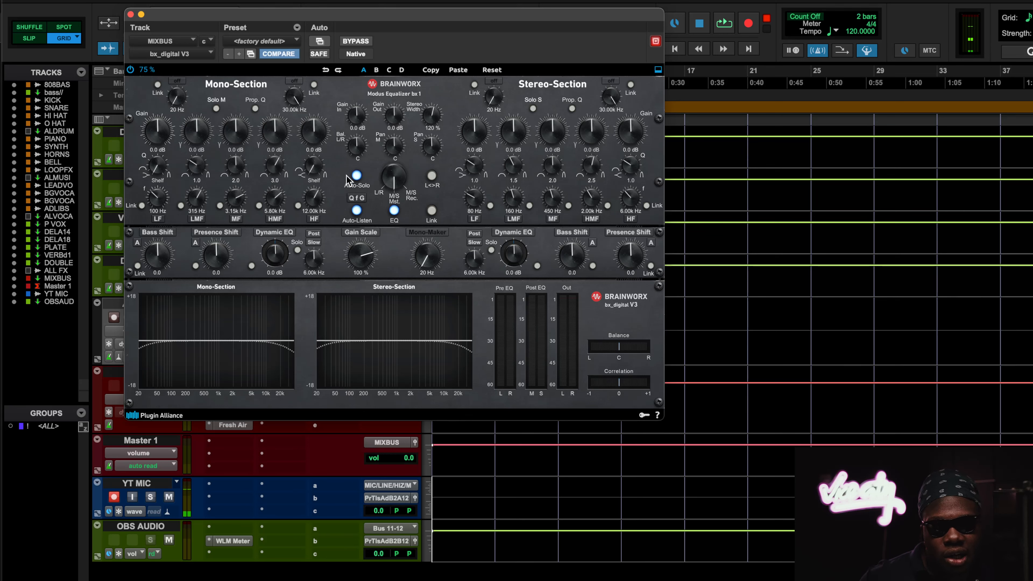
pyautogui.click(130, 14)
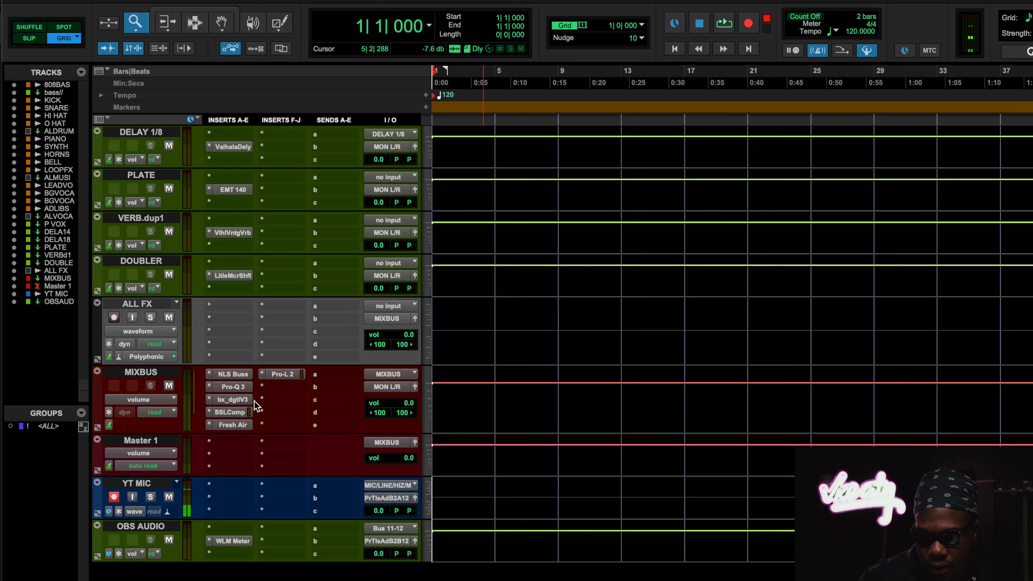
# Step: Inspect the SSLComp bus compressor on the MIXBUS track and toggle its Analog option
pyautogui.click(240, 411)
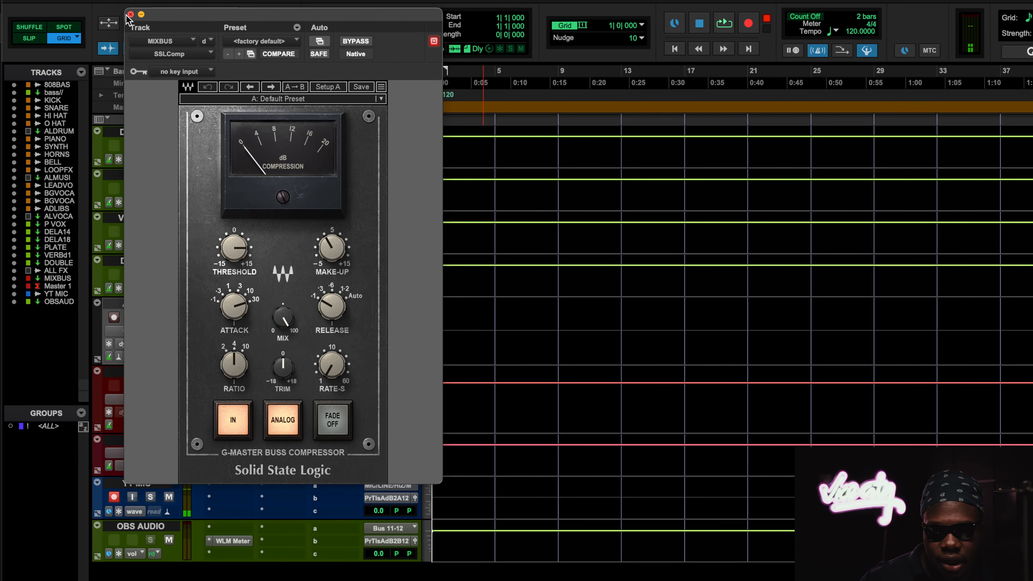
pyautogui.click(284, 411)
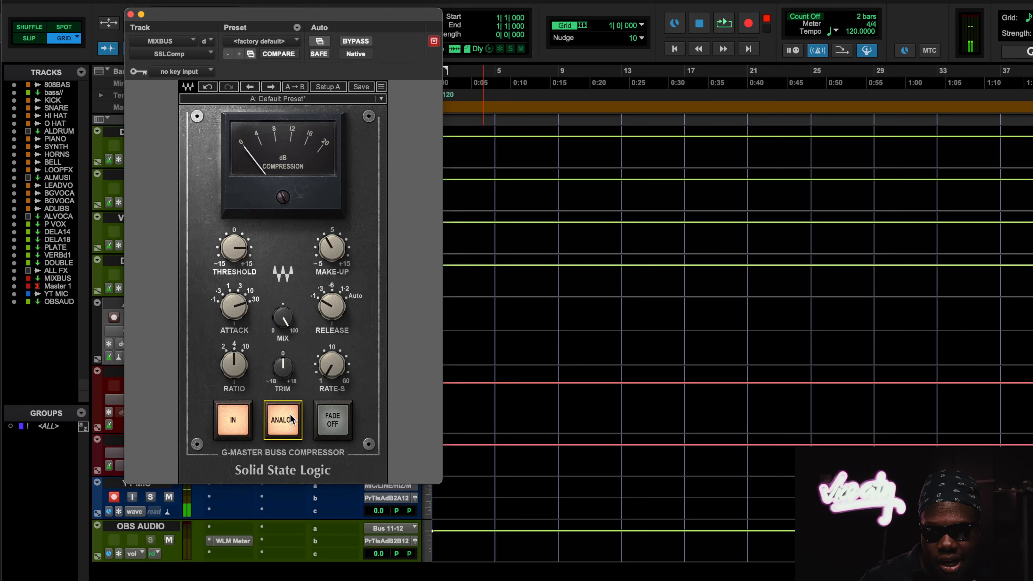